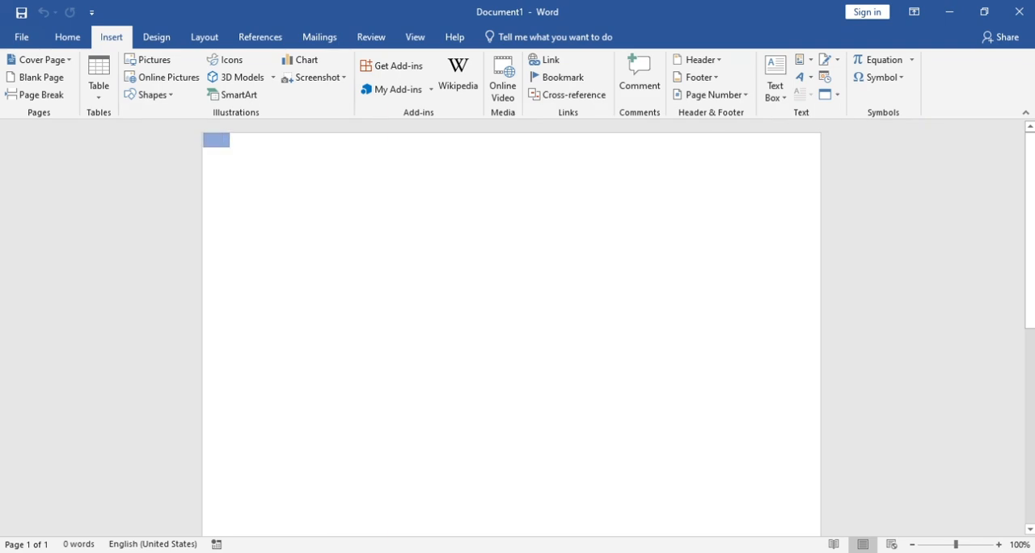
Draw a rectangle about 0.2 by 5.25 inches along the page's top edge and place a copy beside it to span the full width
{"action": "left_click_drag", "start_coordinate": [230, 147], "coordinate": [495, 144]}
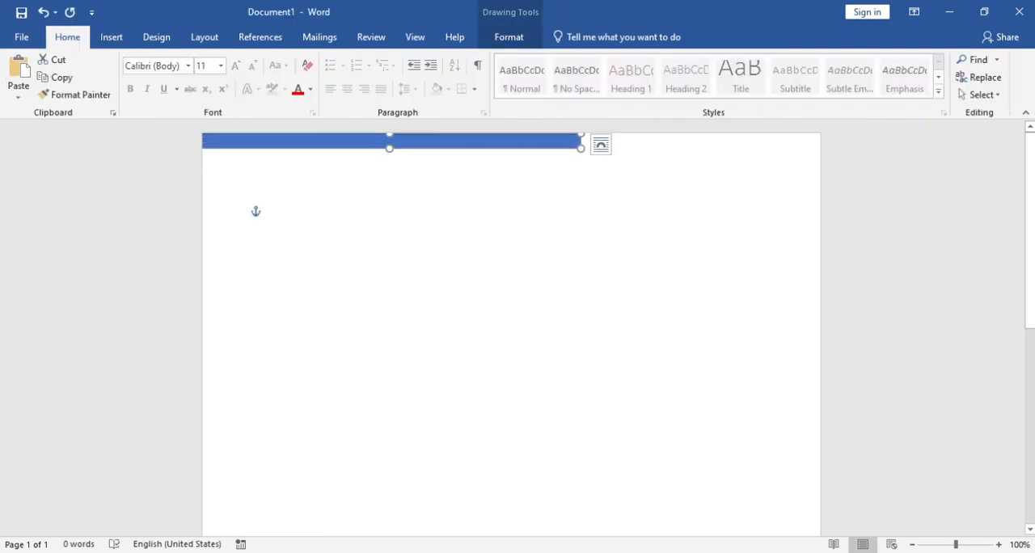
{"action": "key", "text": "ctrl+v"}
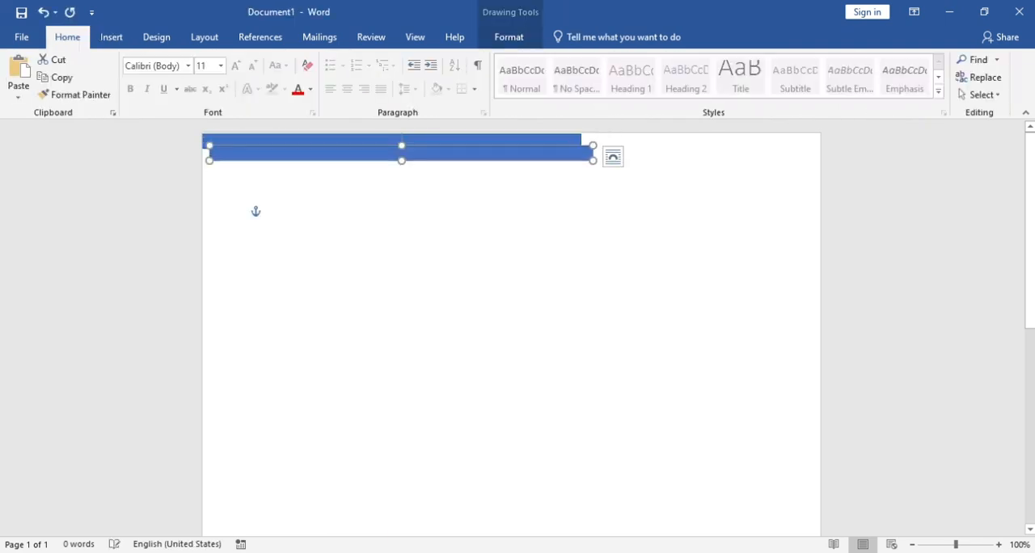
{"action": "left_click_drag", "start_coordinate": [402, 153], "coordinate": [702, 142]}
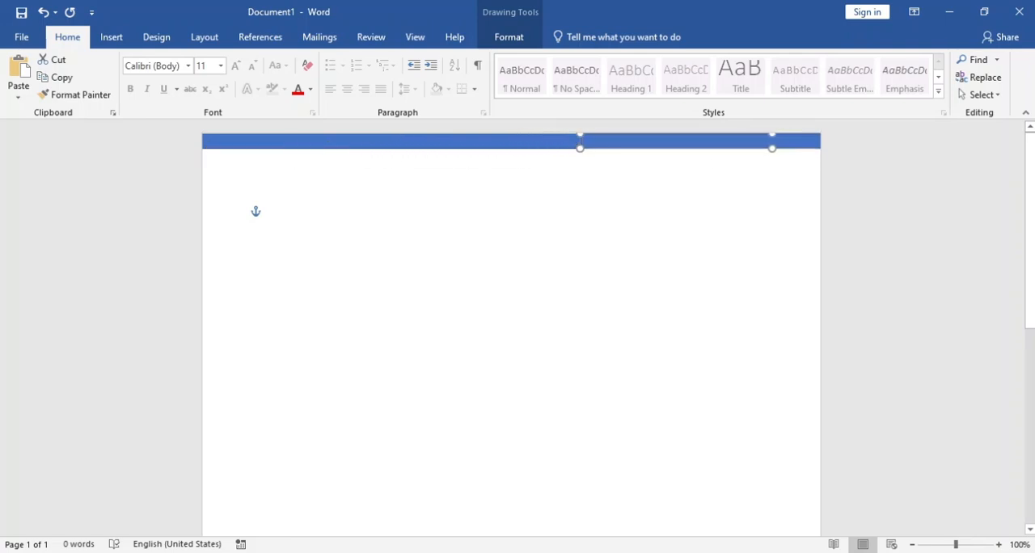
{"action": "key", "text": "Escape"}
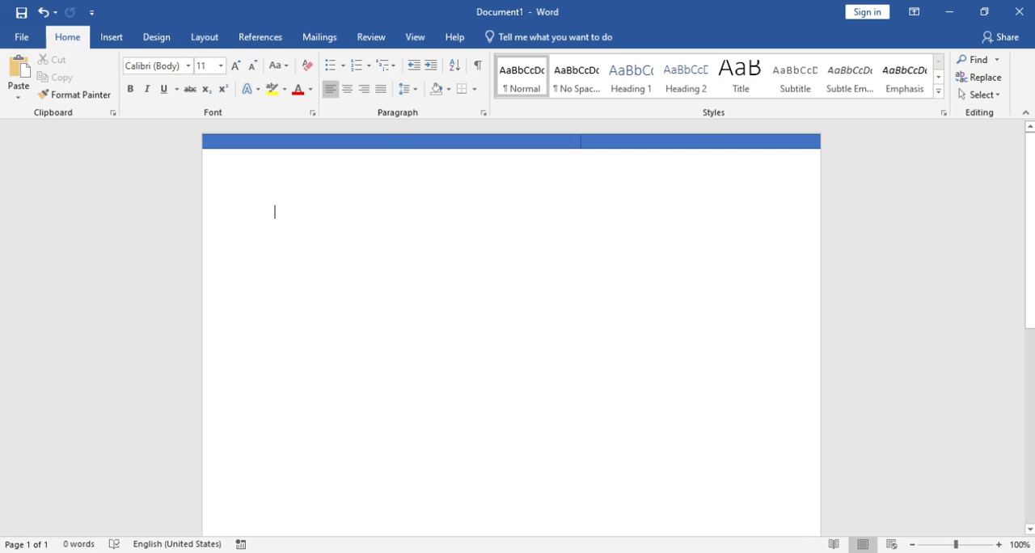
Fill the left part of the top bar with red and give it a dark-variation gradient running from dark red to red
{"action": "left_click", "coordinate": [316, 59]}
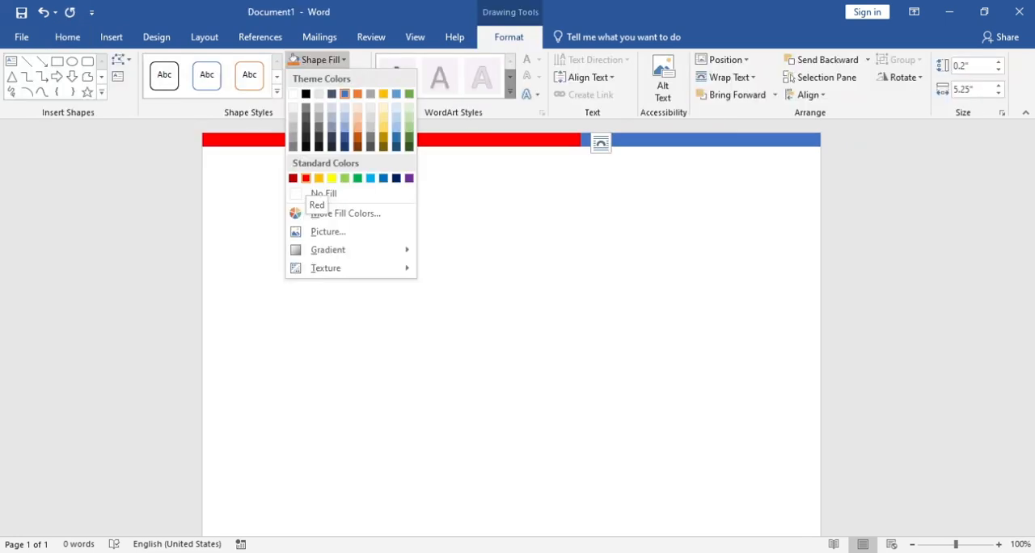
{"action": "left_click", "coordinate": [306, 178]}
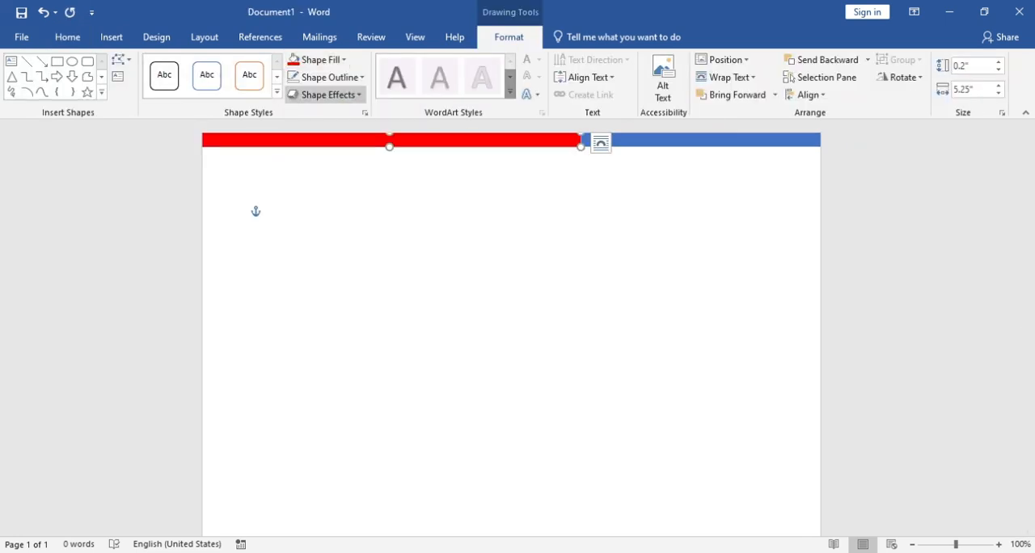
{"action": "left_click", "coordinate": [316, 59]}
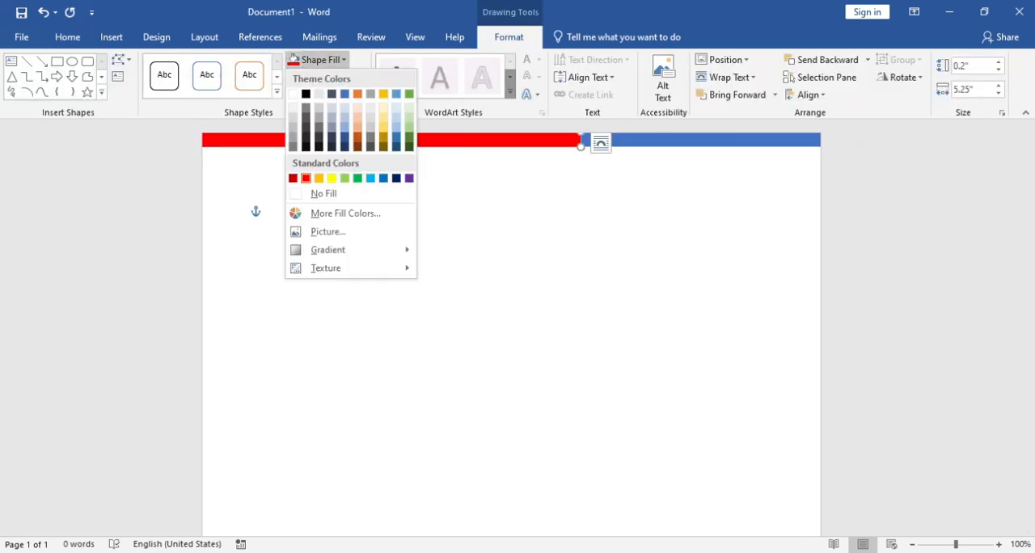
{"action": "mouse_move", "coordinate": [347, 250]}
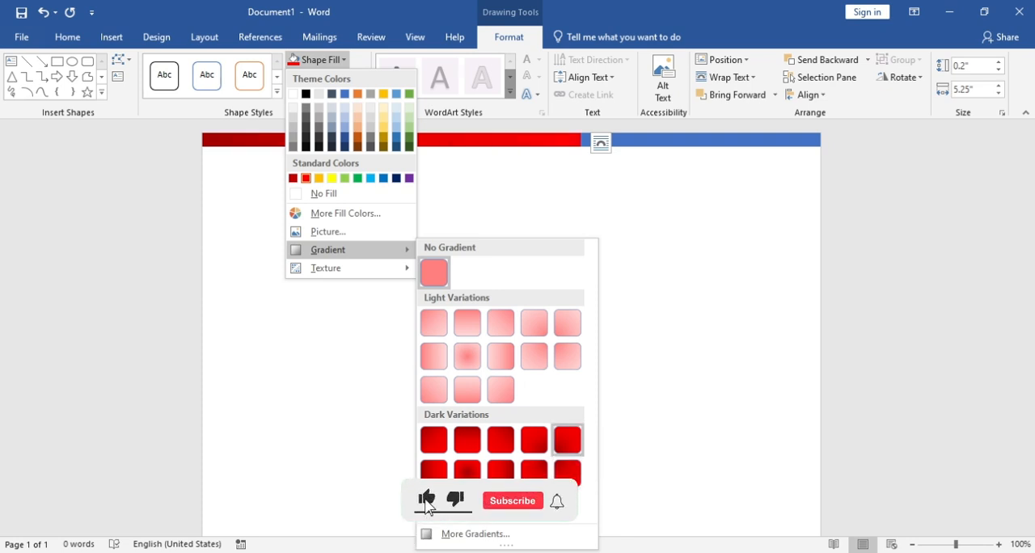
{"action": "left_click", "coordinate": [426, 505]}
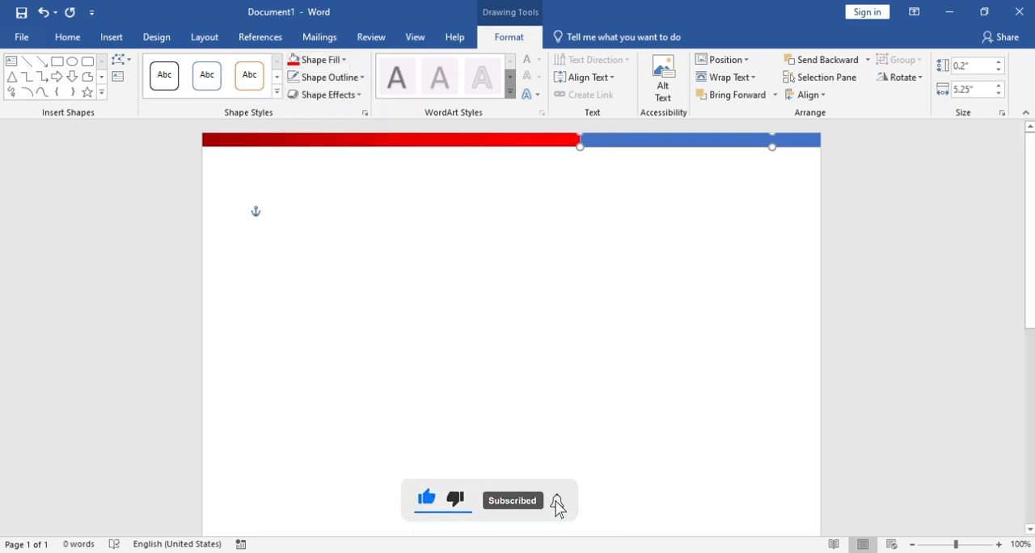
Fill the right part of the top bar with green and apply a dark-variation gradient that is darkest along its upper edge
{"action": "left_click", "coordinate": [293, 59]}
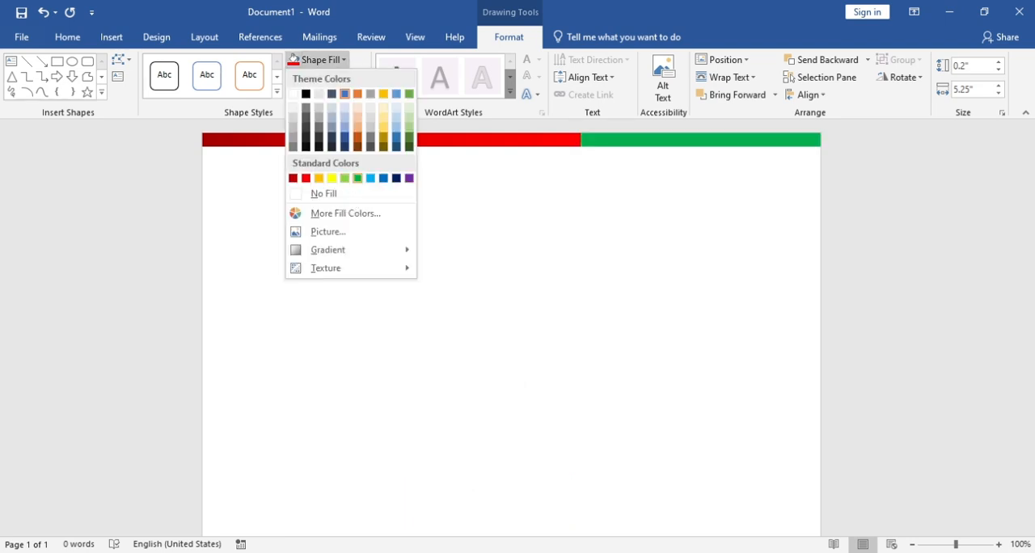
{"action": "left_click", "coordinate": [357, 178]}
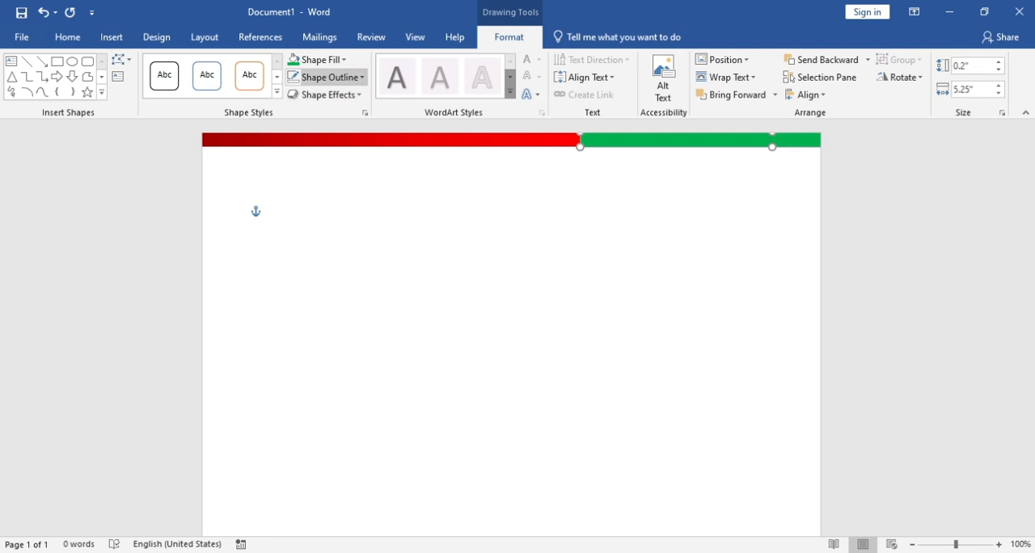
{"action": "left_click", "coordinate": [330, 77]}
{"action": "left_click", "coordinate": [330, 76]}
{"action": "left_click", "coordinate": [316, 59]}
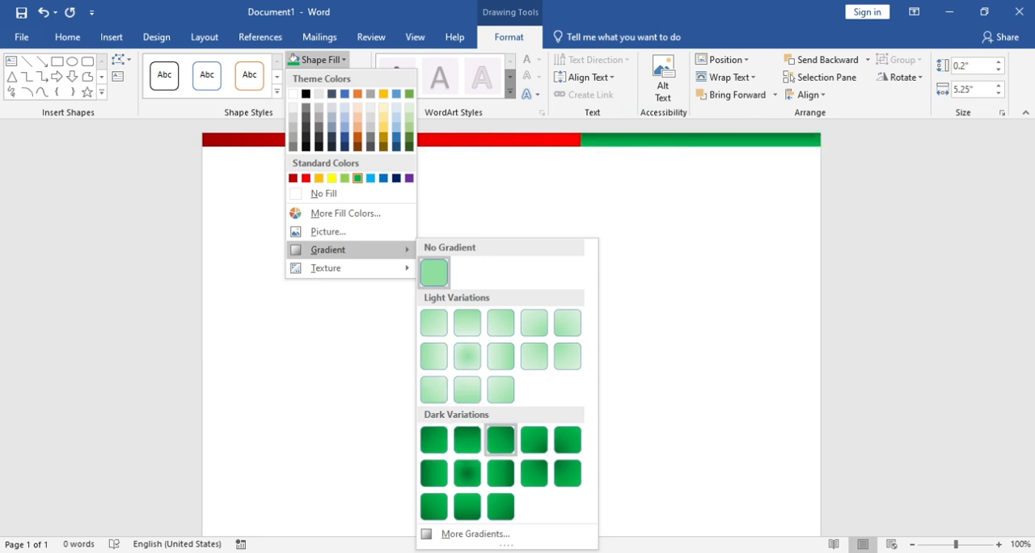
{"action": "left_click", "coordinate": [468, 440]}
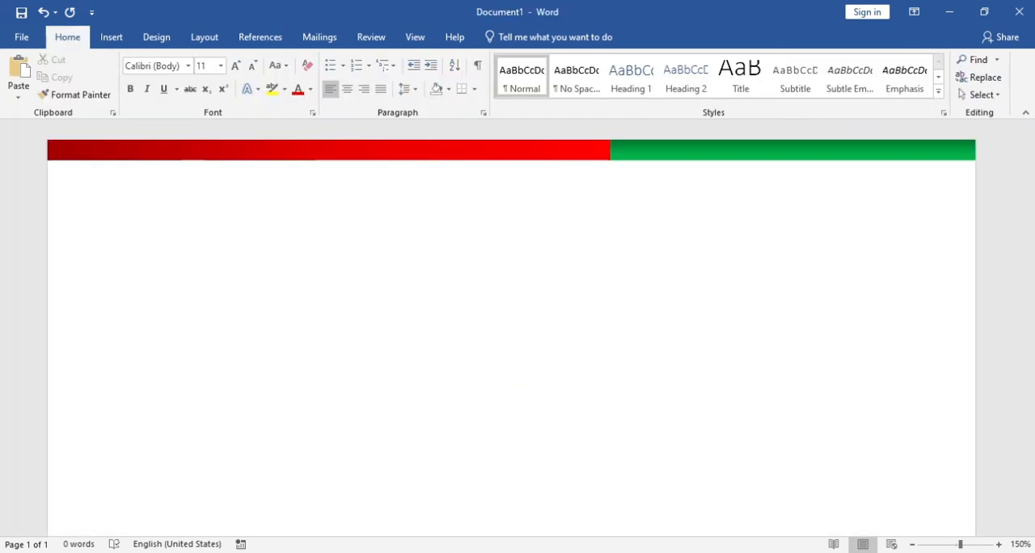
Duplicate the red and green top bars and place the copies along the page's bottom edge
{"action": "scroll", "coordinate": [512, 324], "scroll_direction": "down", "scroll_amount": 8}
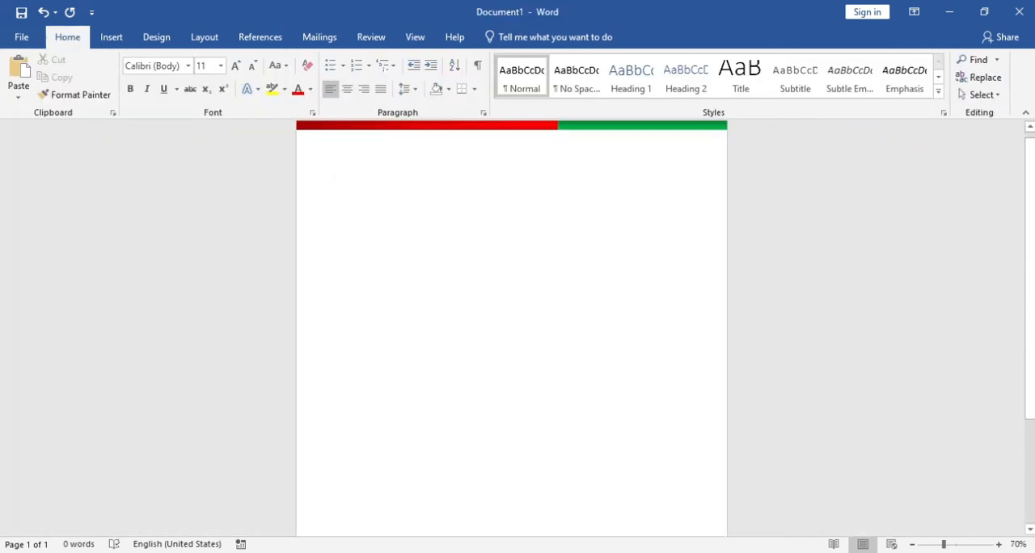
{"action": "scroll", "coordinate": [511, 324], "scroll_direction": "down", "scroll_amount": 1}
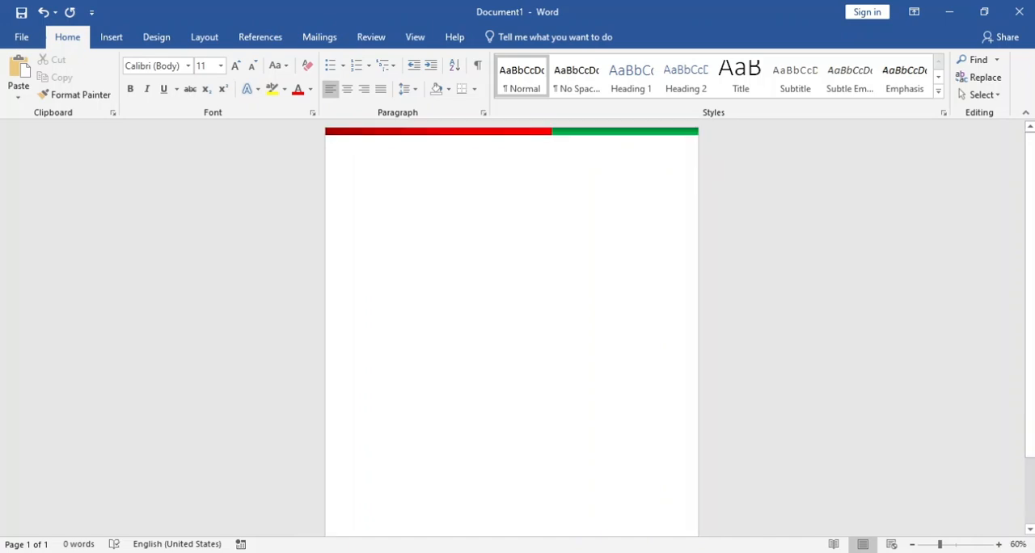
{"action": "left_click", "coordinate": [486, 131]}
{"action": "left_click", "coordinate": [623, 131], "text": "shift"}
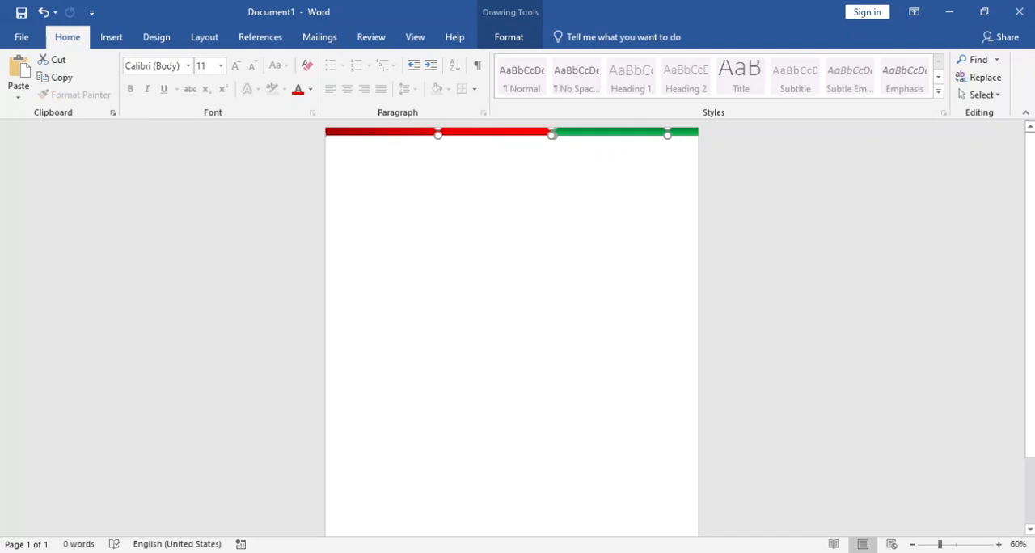
{"action": "key", "text": "ctrl+c"}
{"action": "key", "text": "ctrl+v"}
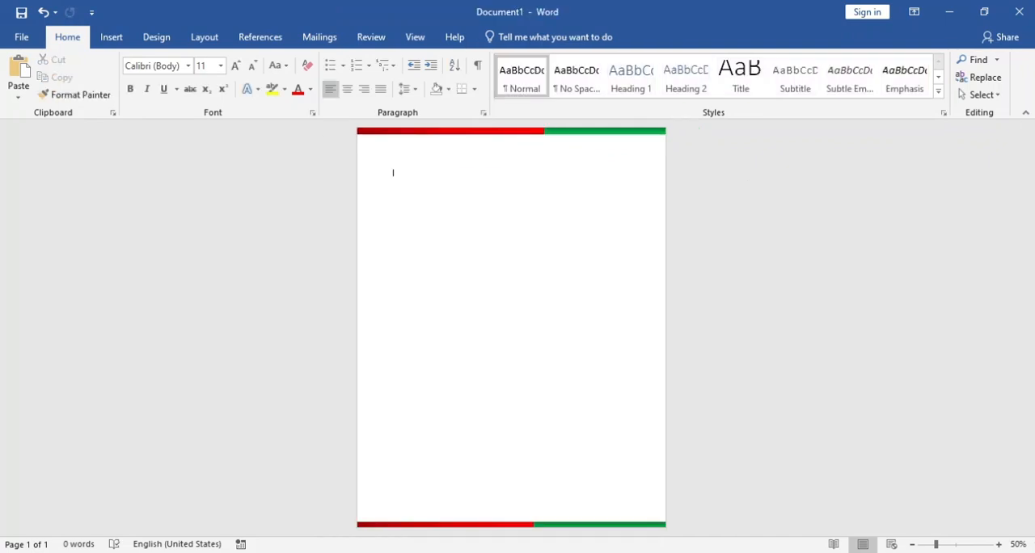
{"action": "left_click", "coordinate": [600, 525]}
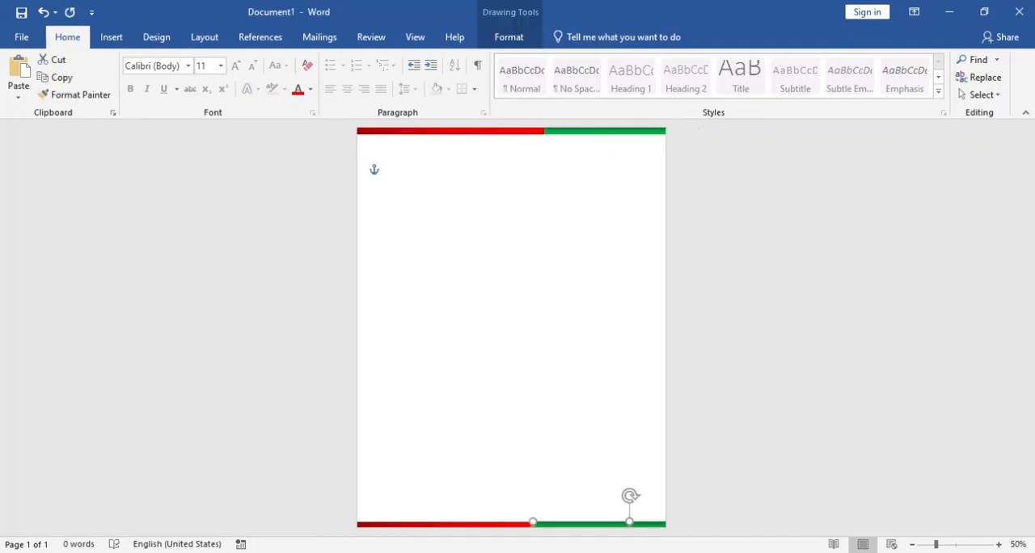
Nudge the green bottom bar up to line it up with the red bar, then deselect it
{"action": "scroll", "coordinate": [600, 524], "scroll_direction": "up", "scroll_amount": 9}
{"action": "key", "text": "Up"}
{"action": "key", "text": "Up"}
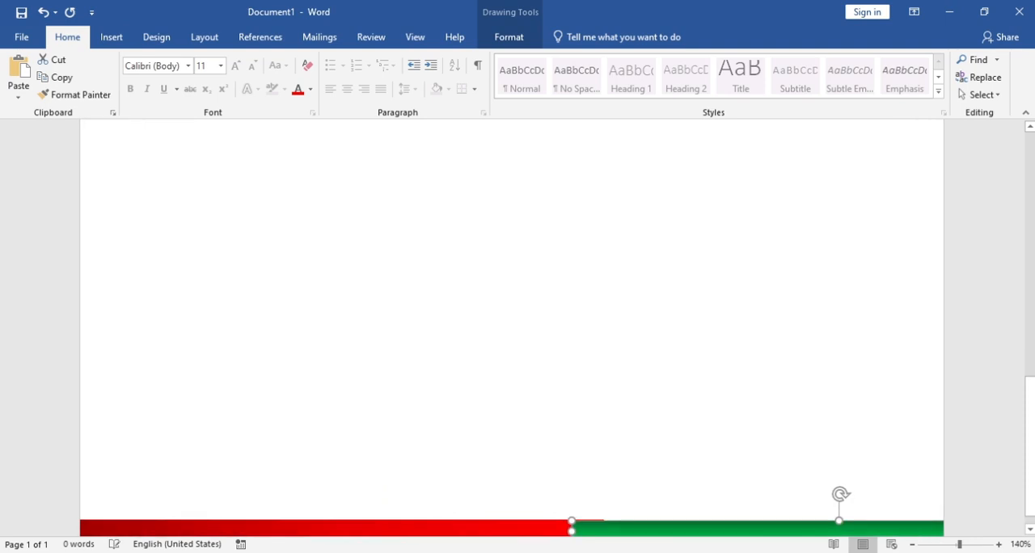
{"action": "scroll", "coordinate": [511, 328], "scroll_direction": "down", "scroll_amount": 5}
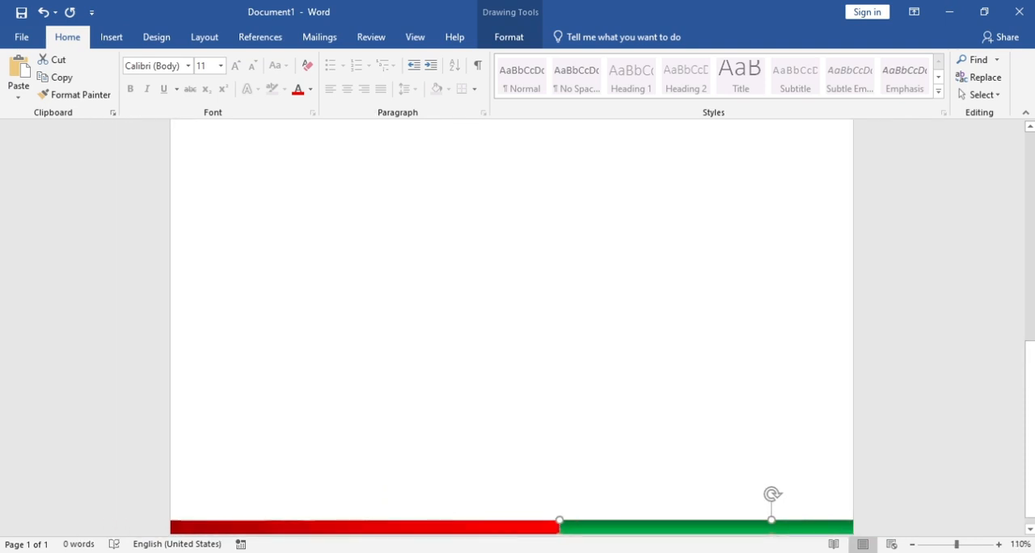
{"action": "left_click", "coordinate": [511, 364]}
Insert the picture "Ari innovation Logo.png" from the Pictures folder into the page
{"action": "scroll", "coordinate": [511, 327], "scroll_direction": "down", "scroll_amount": 8}
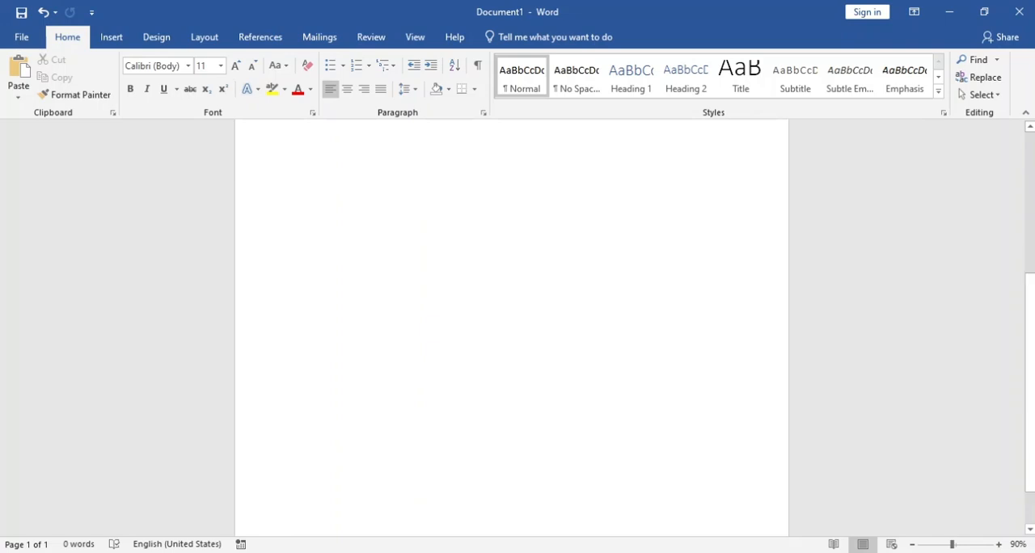
{"action": "scroll", "coordinate": [511, 328], "scroll_direction": "up", "scroll_amount": 5}
{"action": "scroll", "coordinate": [511, 328], "scroll_direction": "down", "scroll_amount": 4}
{"action": "left_click", "coordinate": [179, 53]}
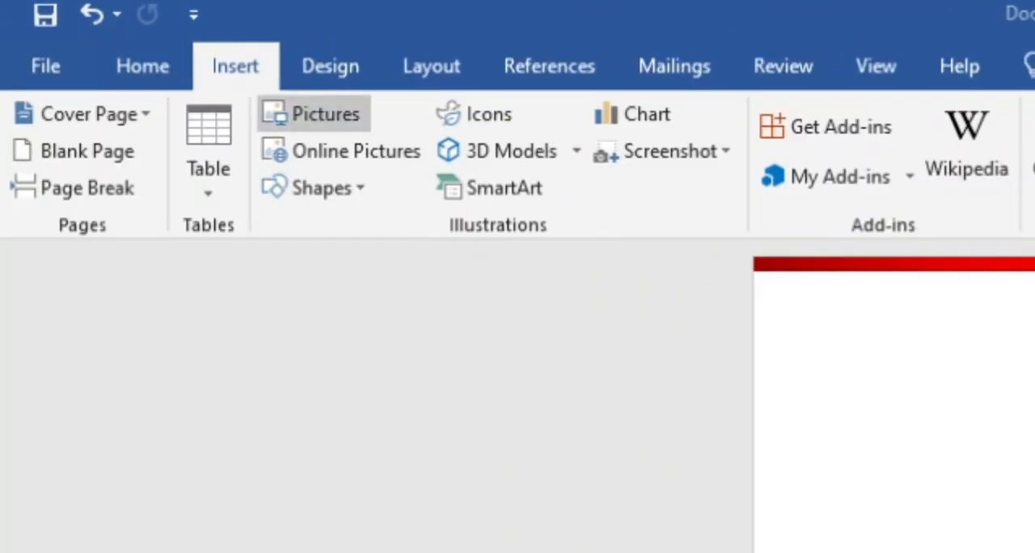
{"action": "left_click", "coordinate": [314, 114]}
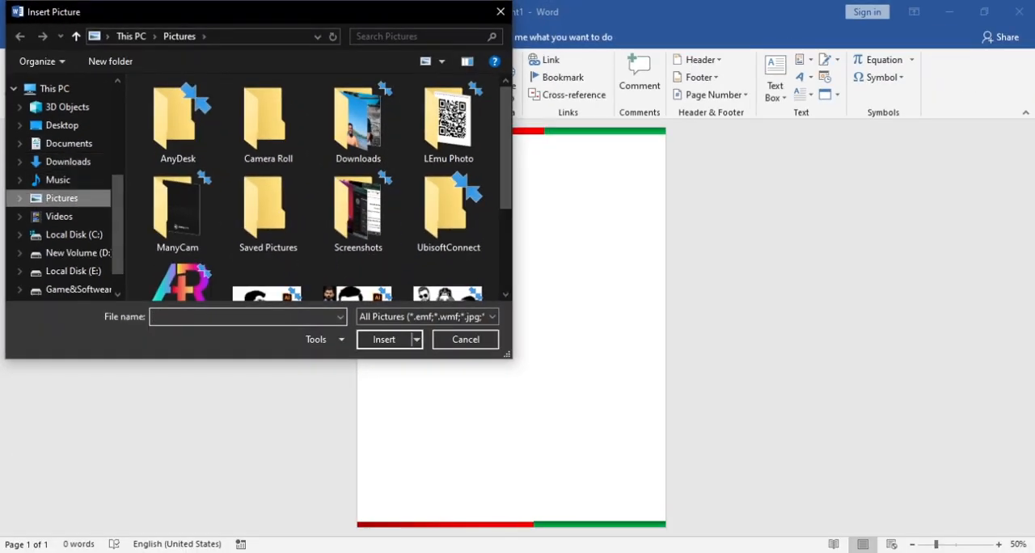
{"action": "scroll", "coordinate": [267, 259], "scroll_direction": "down", "scroll_amount": 3}
{"action": "left_click", "coordinate": [178, 136]}
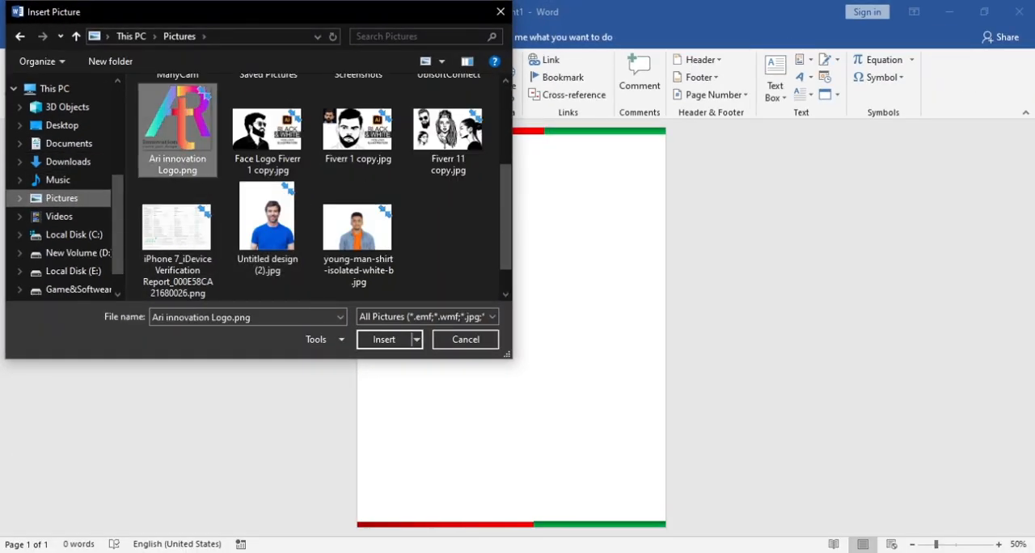
{"action": "left_click", "coordinate": [384, 339]}
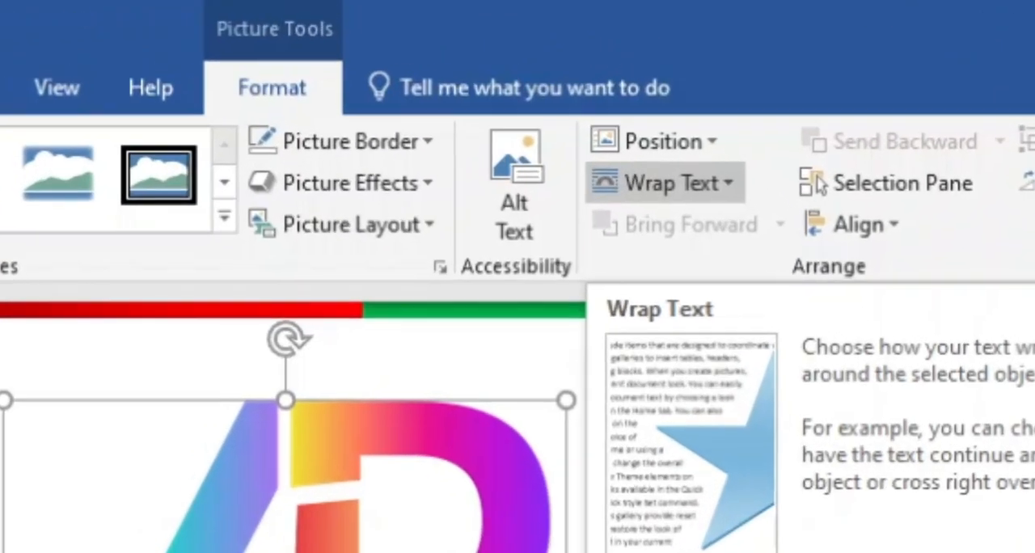
Set the logo's text wrapping to In Front of Text and shrink it to about 1.16 by 1.23 inches in the page's upper-left corner
{"action": "left_click", "coordinate": [663, 183]}
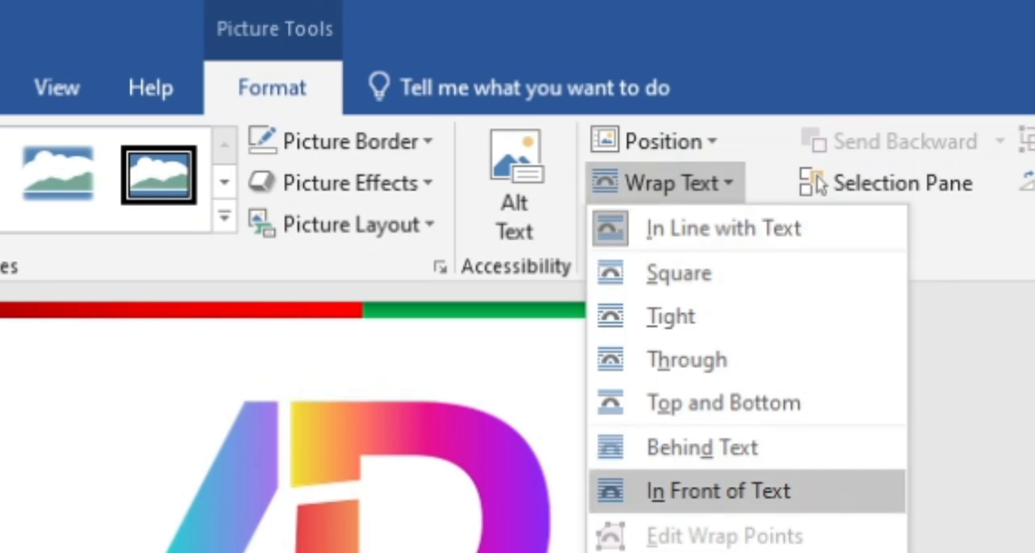
{"action": "left_click", "coordinate": [718, 491]}
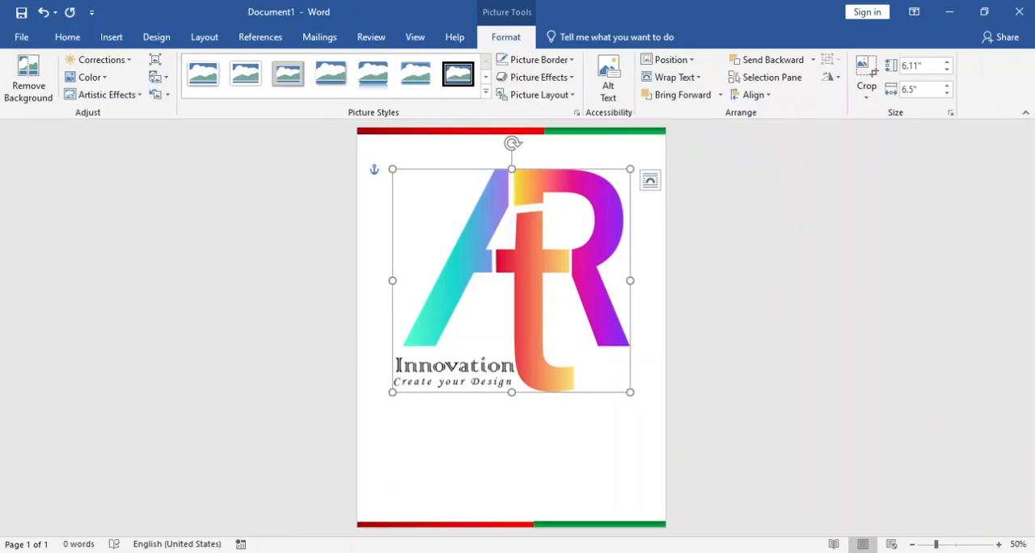
{"action": "left_click_drag", "start_coordinate": [630, 392], "coordinate": [398, 165]}
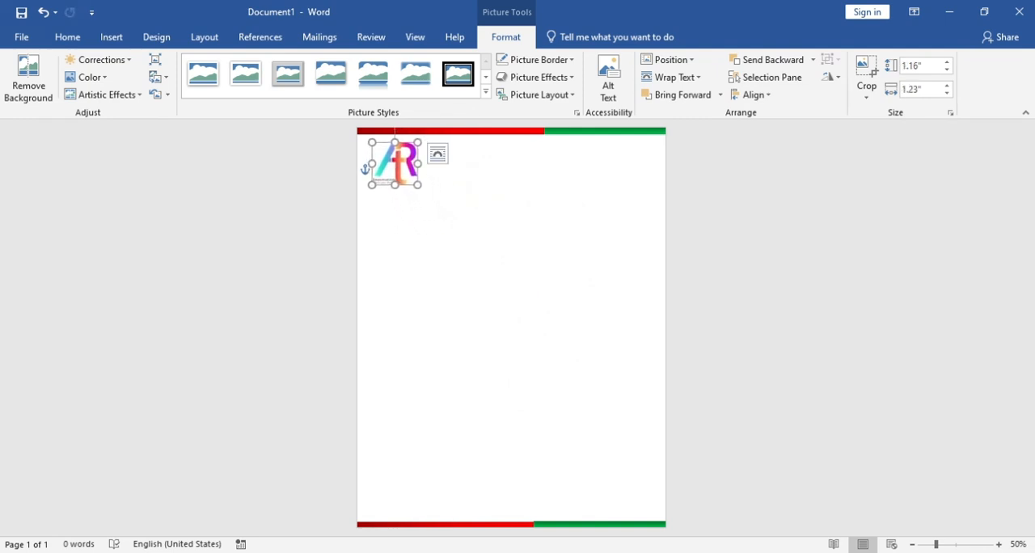
{"action": "key", "text": "ctrl+a"}
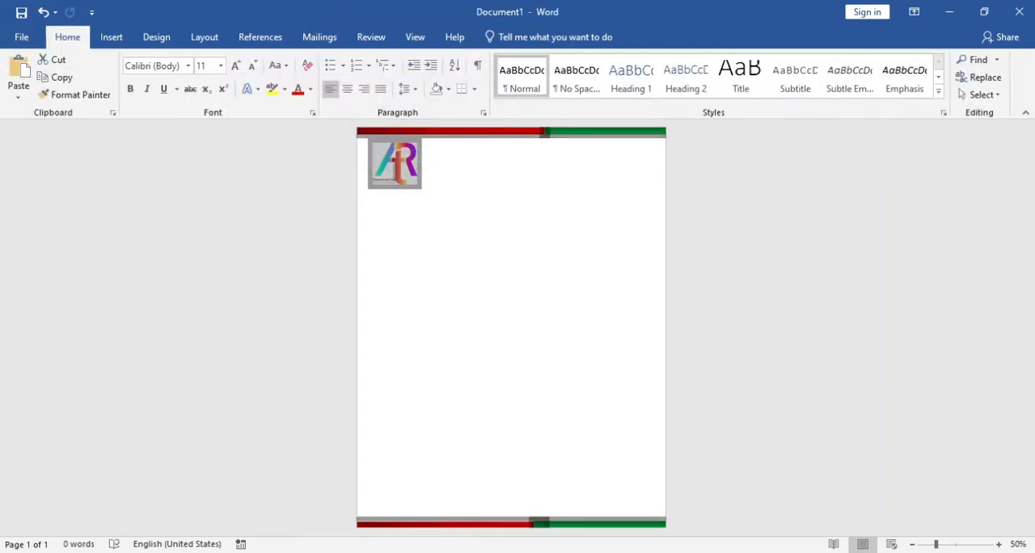
{"action": "left_click", "coordinate": [394, 172]}
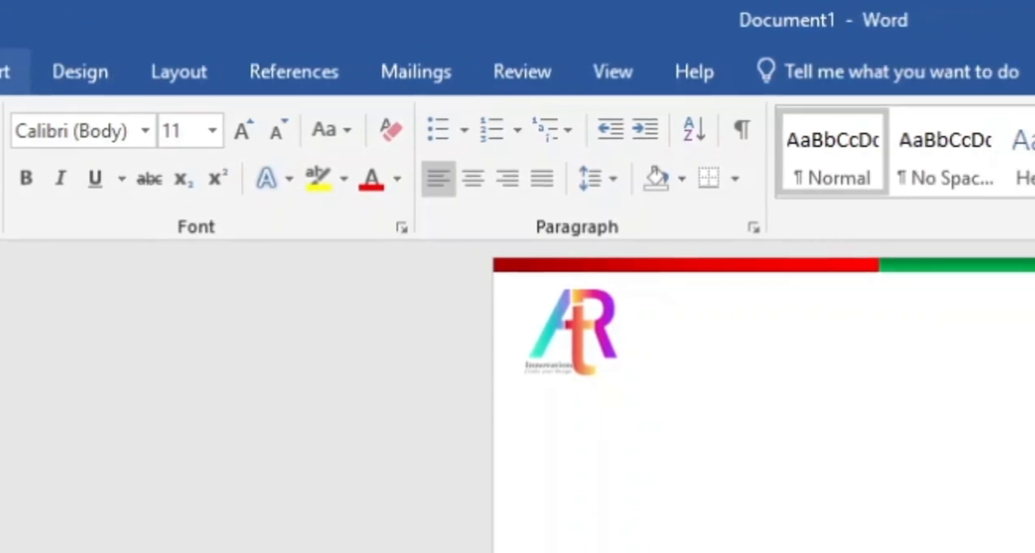
Draw a text box about 1.16 by 6.27 inches beside the logo and enter the centred heading "Art Innovation" at size 36
{"action": "left_click", "coordinate": [4, 72]}
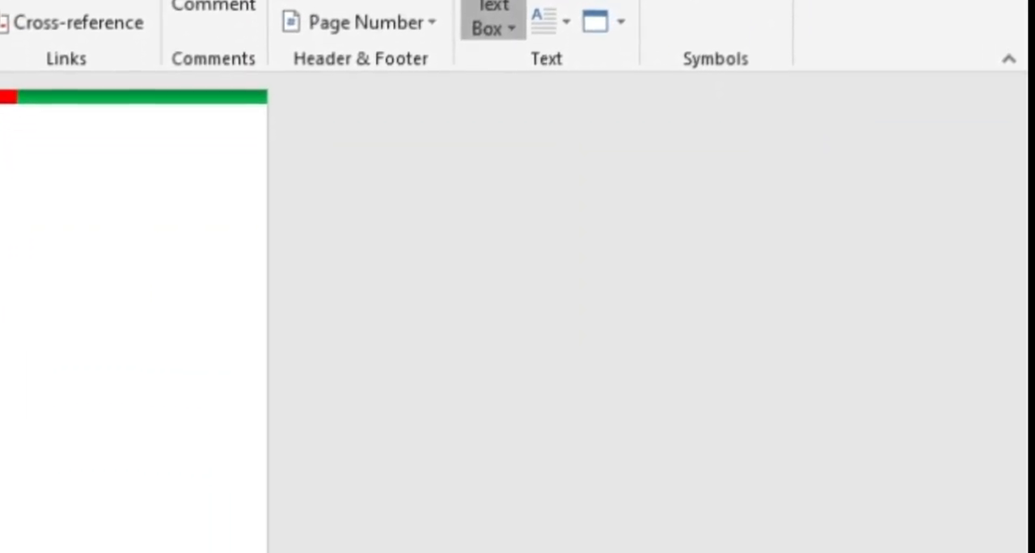
{"action": "left_click", "coordinate": [493, 18]}
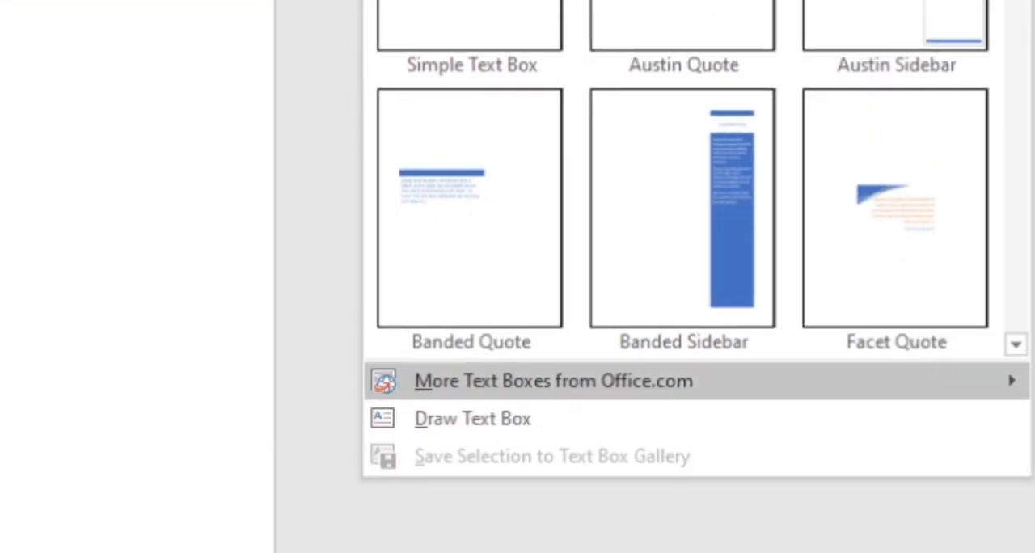
{"action": "left_click", "coordinate": [473, 418]}
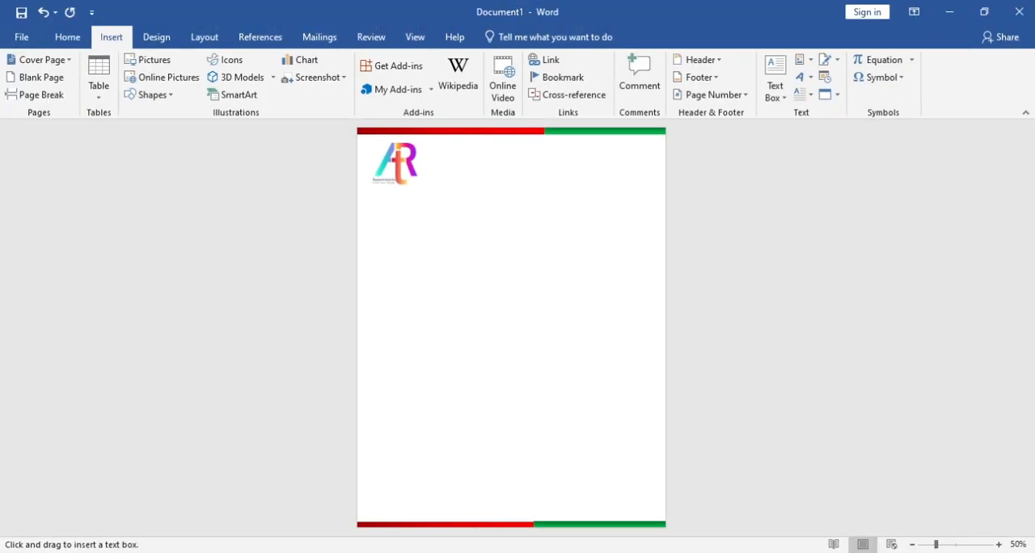
{"action": "mouse_move", "coordinate": [422, 143]}
{"action": "left_mouse_down"}
{"action": "mouse_move", "coordinate": [478, 194]}
{"action": "mouse_move", "coordinate": [628, 184]}
{"action": "left_mouse_up"}
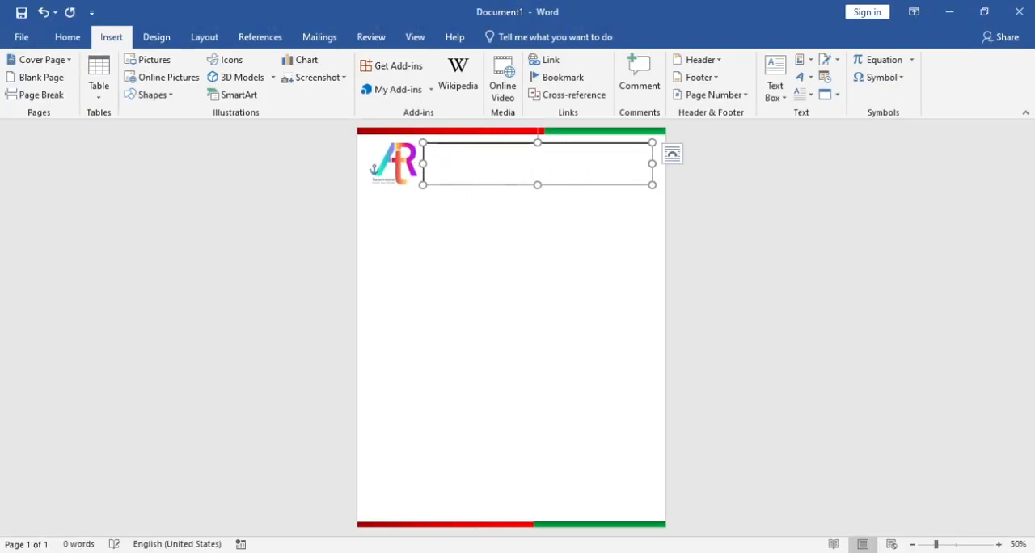
{"action": "type", "text": "Art Innovation"}
{"action": "left_click", "coordinate": [68, 37]}
{"action": "key", "text": "Return"}
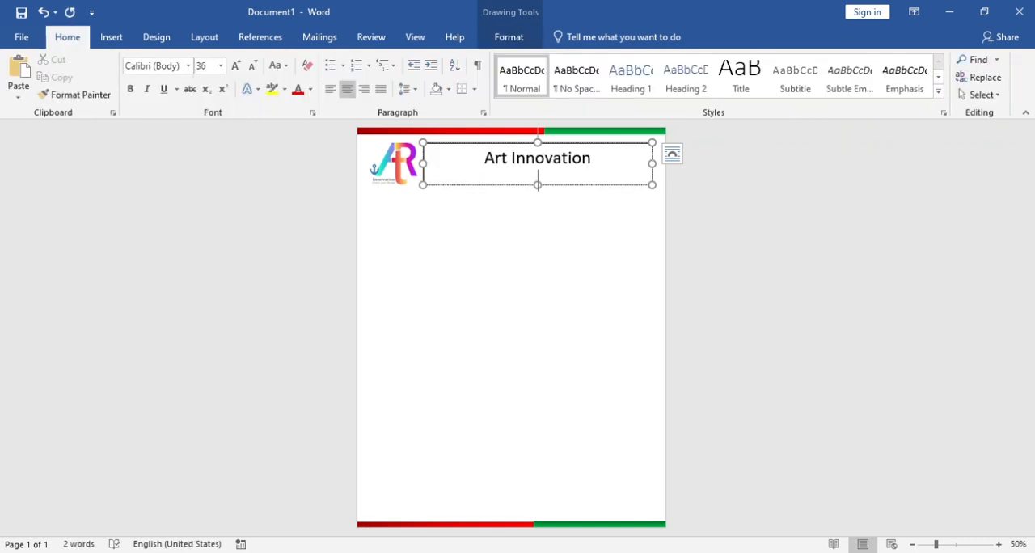
Add the line "All graphic Design Service" and a contact line with the mobile number and e-mail below the heading, with tightened paragraph spacing
{"action": "type", "text": "All graphic Design Service"}
{"action": "left_click", "coordinate": [409, 89]}
{"action": "left_click", "coordinate": [484, 254]}
{"action": "key", "text": "Return"}
Remove the outline from the header text box
{"action": "key", "text": "ctrl+a"}
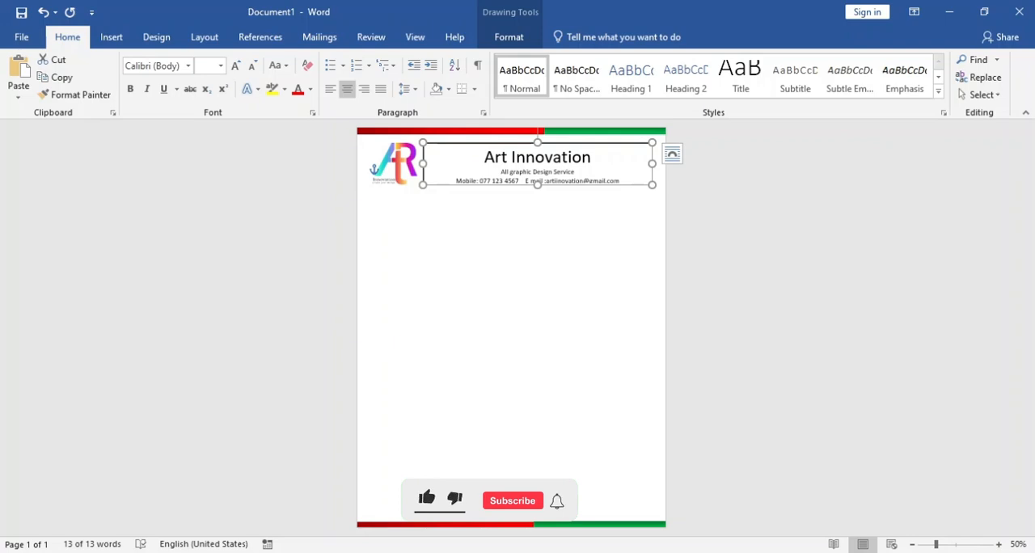
{"action": "left_click", "coordinate": [508, 37]}
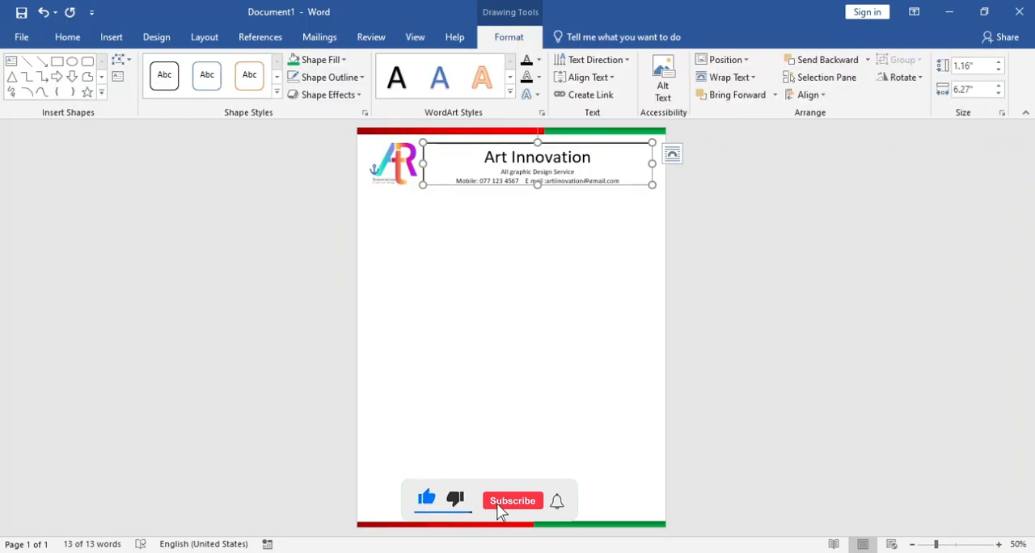
{"action": "left_click", "coordinate": [329, 77]}
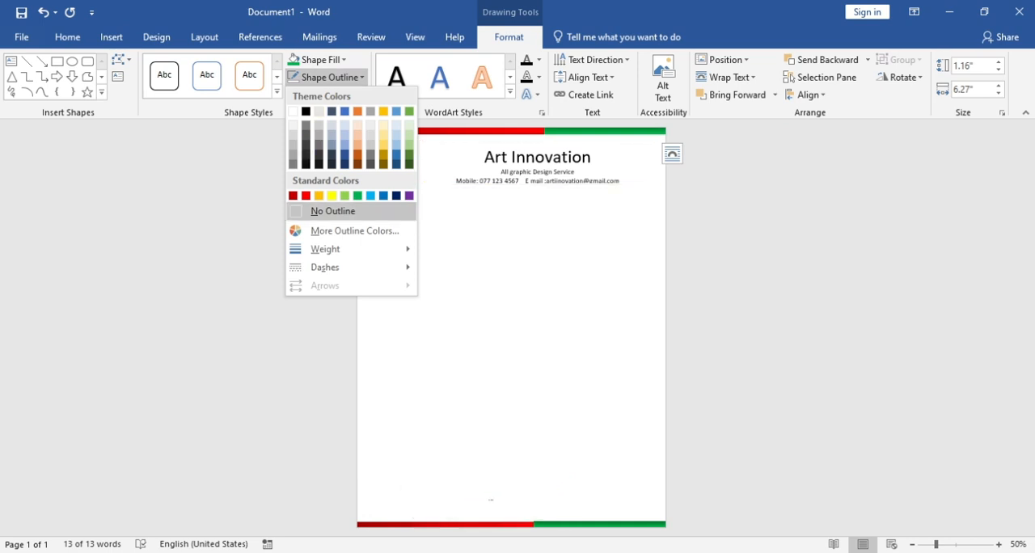
{"action": "left_click", "coordinate": [328, 211]}
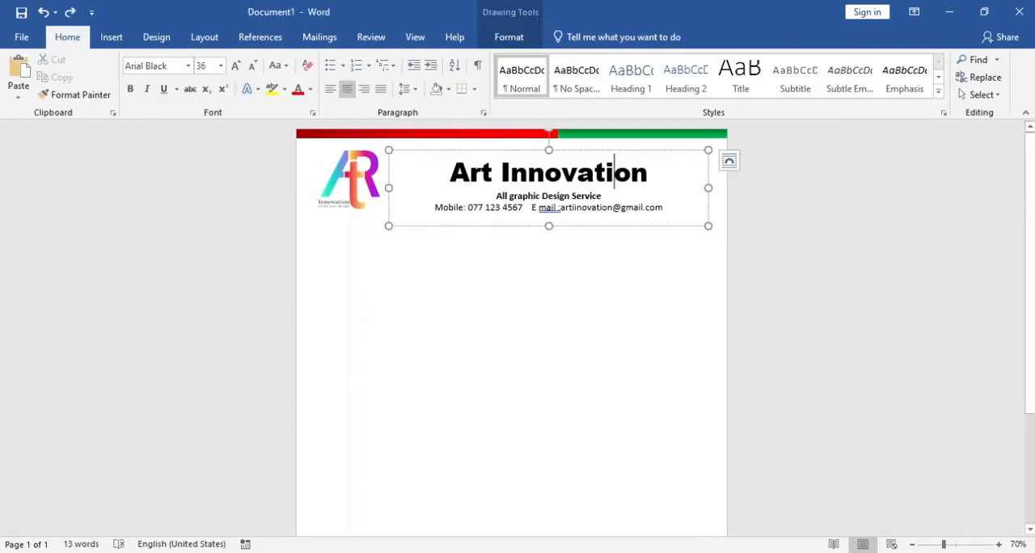
Shift the header text box slightly up and towards the logo, keeping it beside the logo
{"action": "left_click_drag", "start_coordinate": [486, 215], "coordinate": [477, 216]}
{"action": "key", "text": "Right"}
{"action": "key", "text": "Right"}
{"action": "key", "text": "Right"}
{"action": "key", "text": "Right"}
{"action": "key", "text": "Down"}
{"action": "key", "text": "Down"}
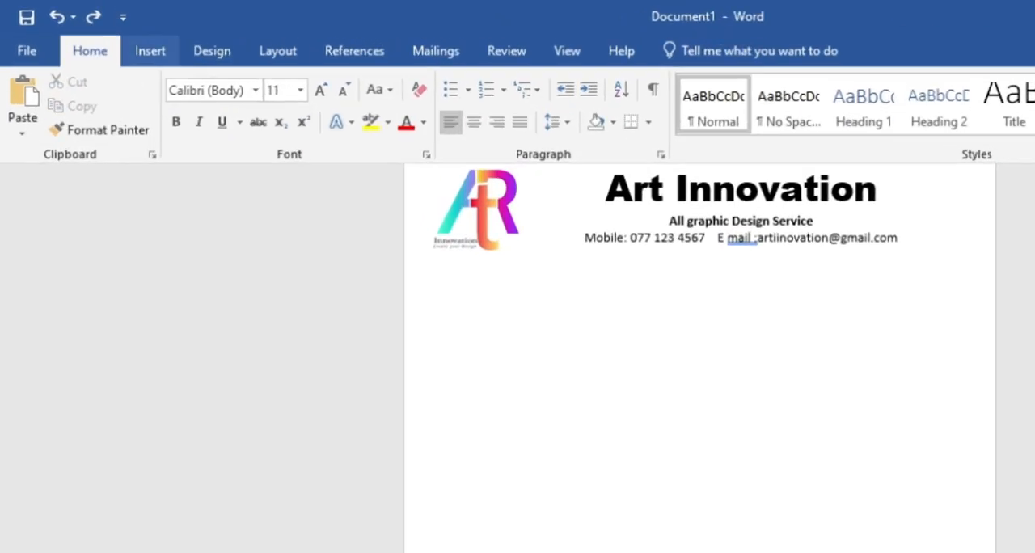
Draw a thin rectangle about 0.09 by 8.07 inches across the page width below the header as a divider
{"action": "left_click", "coordinate": [111, 37]}
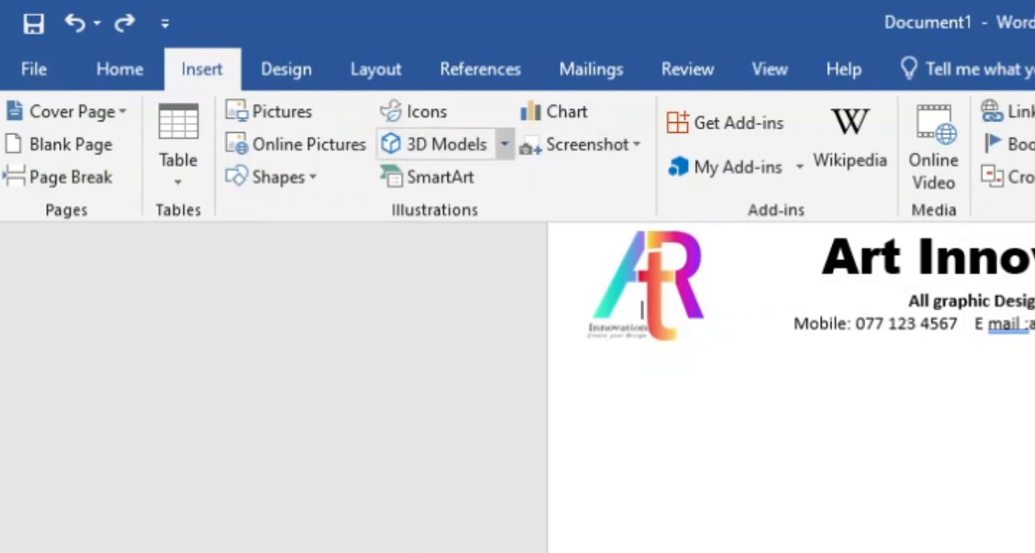
{"action": "left_click", "coordinate": [274, 177]}
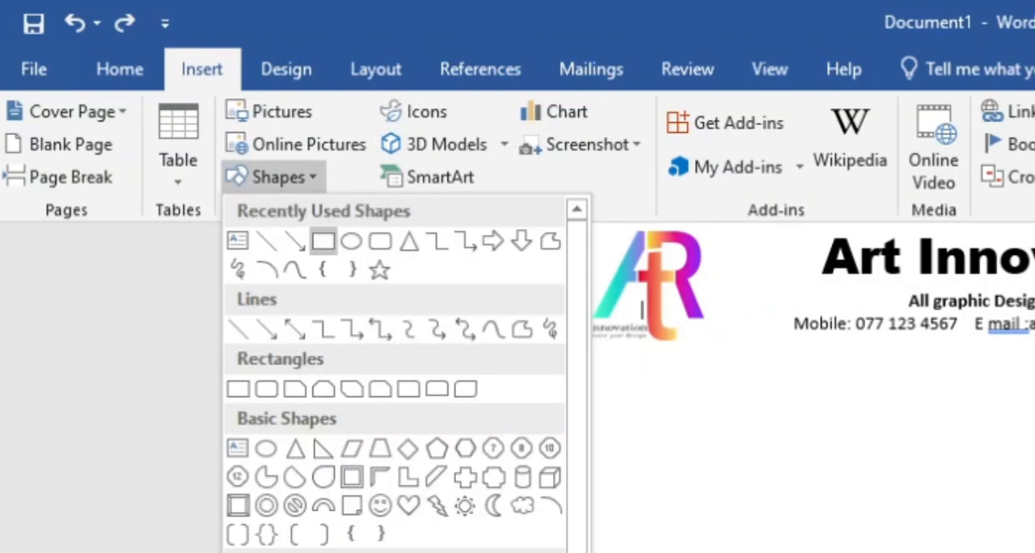
{"action": "left_click", "coordinate": [324, 241]}
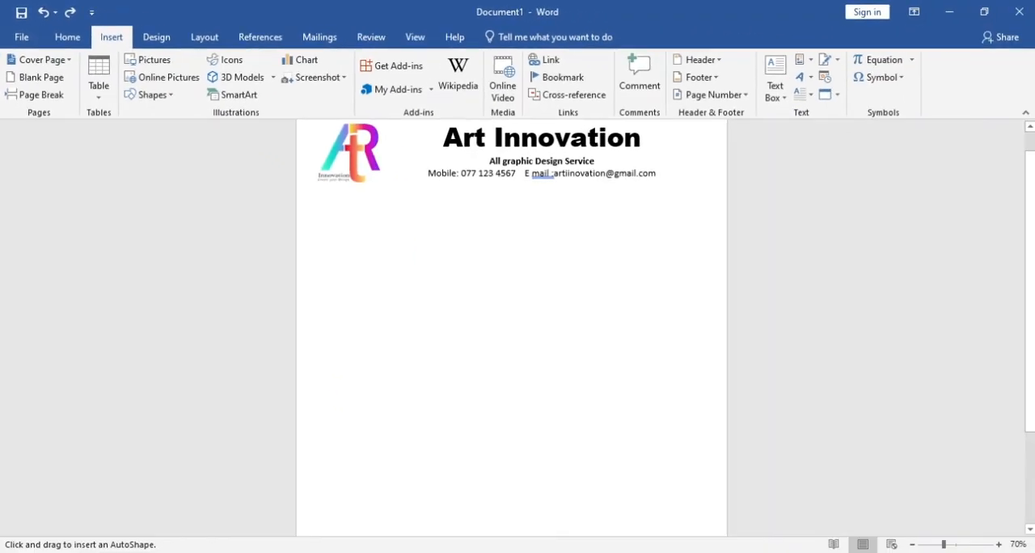
{"action": "left_click_drag", "start_coordinate": [298, 191], "coordinate": [727, 192]}
{"action": "left_click", "coordinate": [730, 201]}
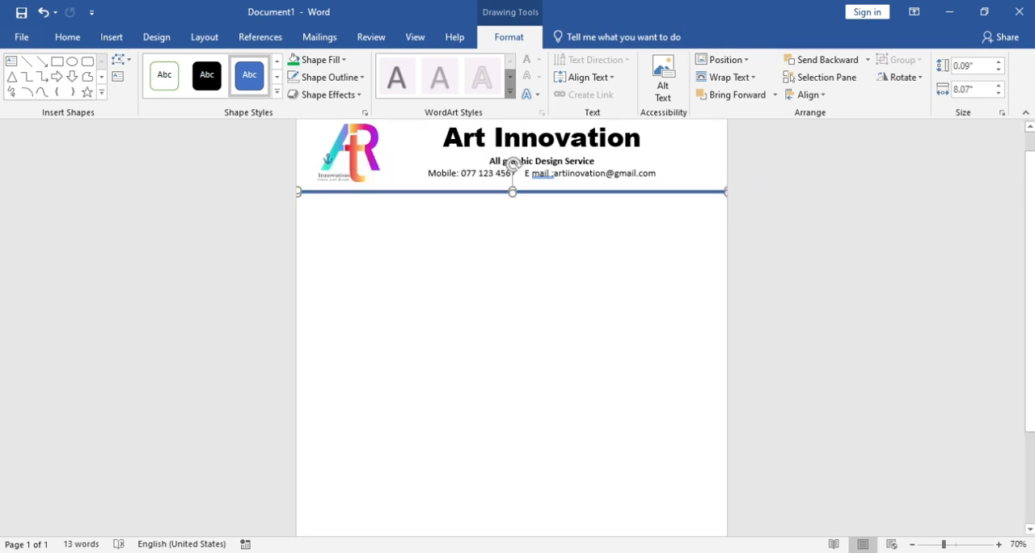
{"action": "left_click", "coordinate": [347, 166]}
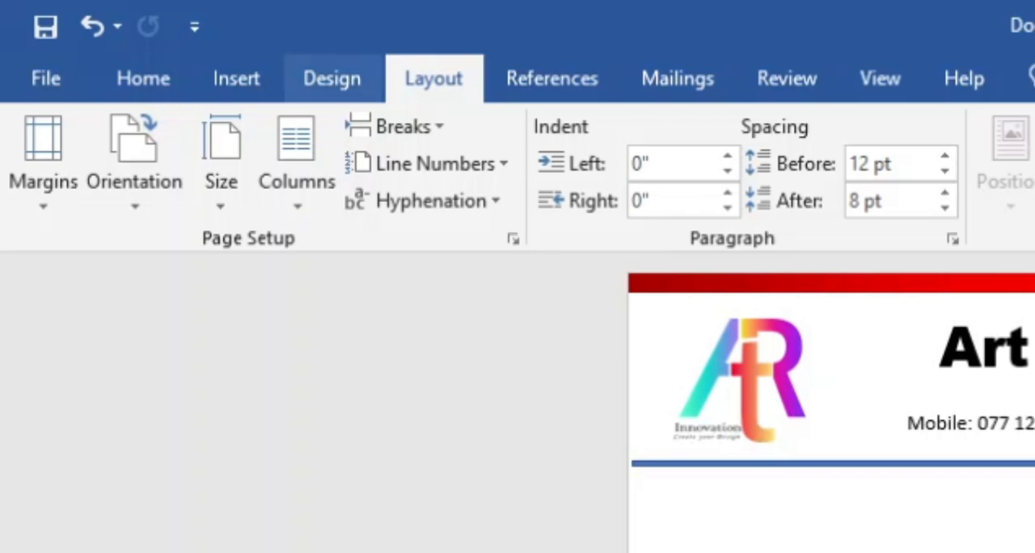
Add a custom picture watermark from "Ari innovation Logo.png" in the Pictures folder, with Auto scale and Washout
{"action": "left_click", "coordinate": [332, 79]}
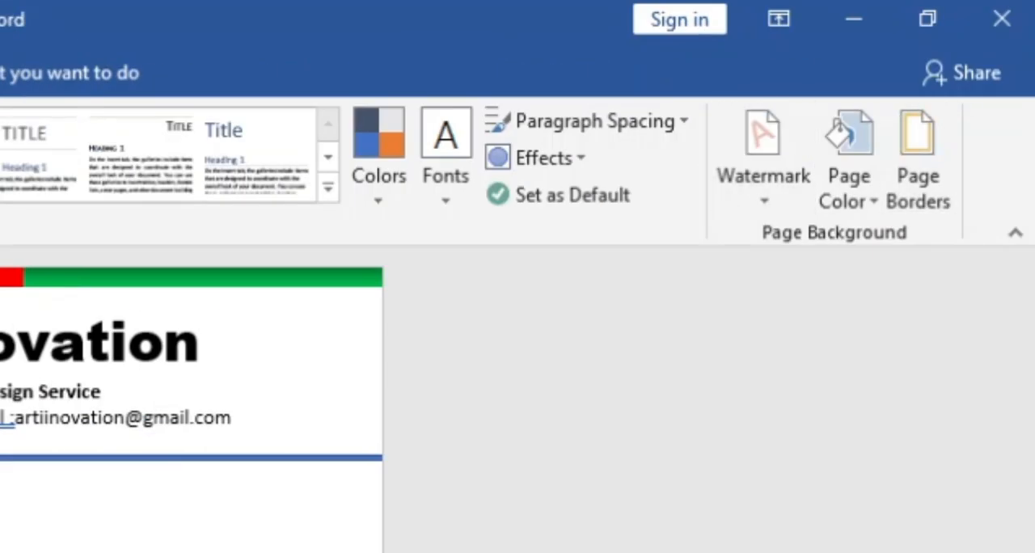
{"action": "left_click", "coordinate": [763, 154]}
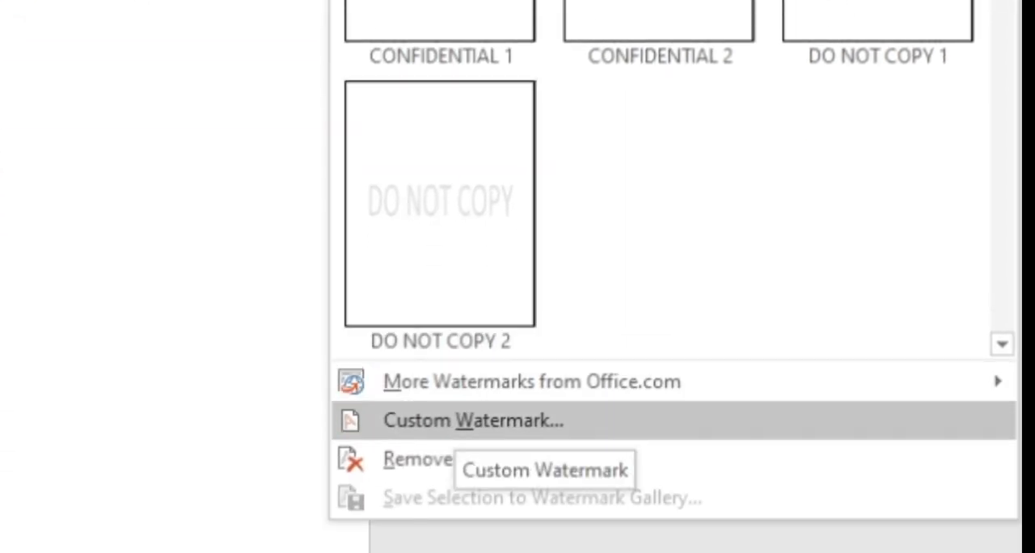
{"action": "left_click", "coordinate": [473, 420]}
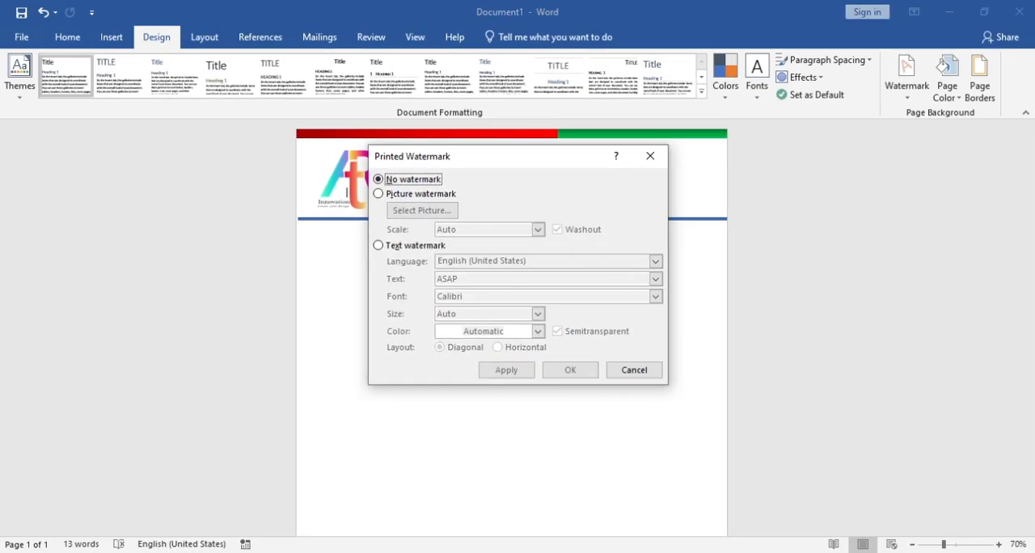
{"action": "left_click", "coordinate": [379, 195]}
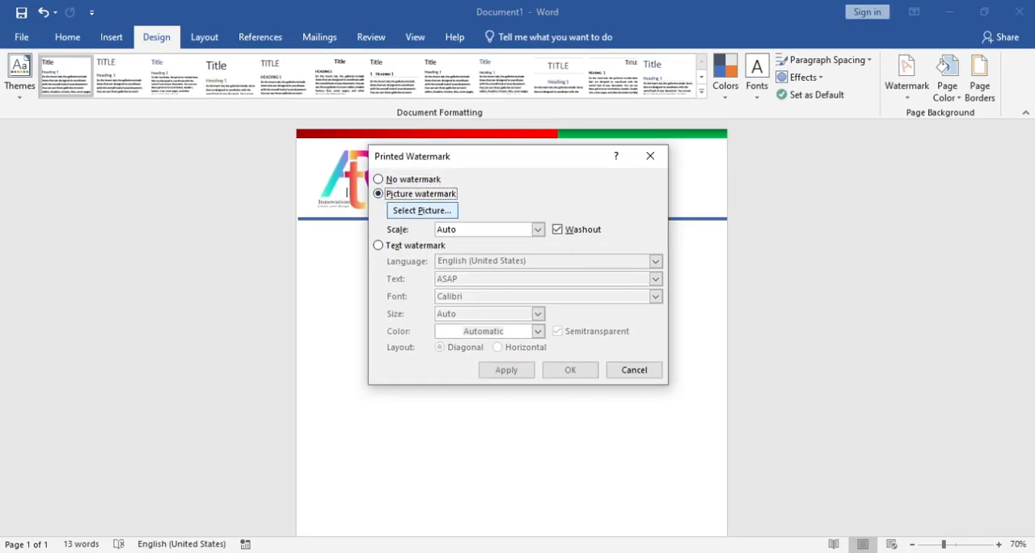
{"action": "left_click", "coordinate": [421, 210]}
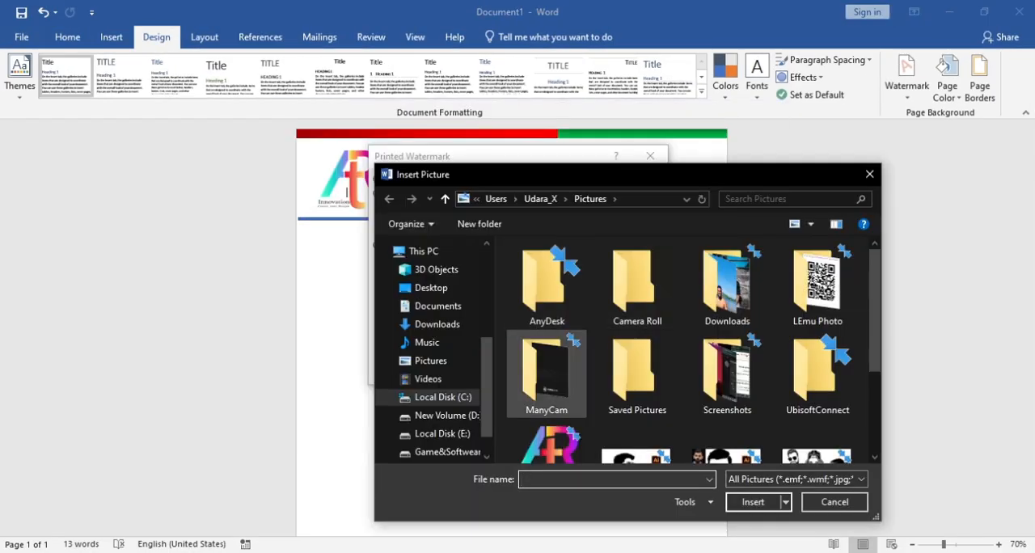
{"action": "left_click", "coordinate": [547, 440]}
{"action": "left_click", "coordinate": [753, 502]}
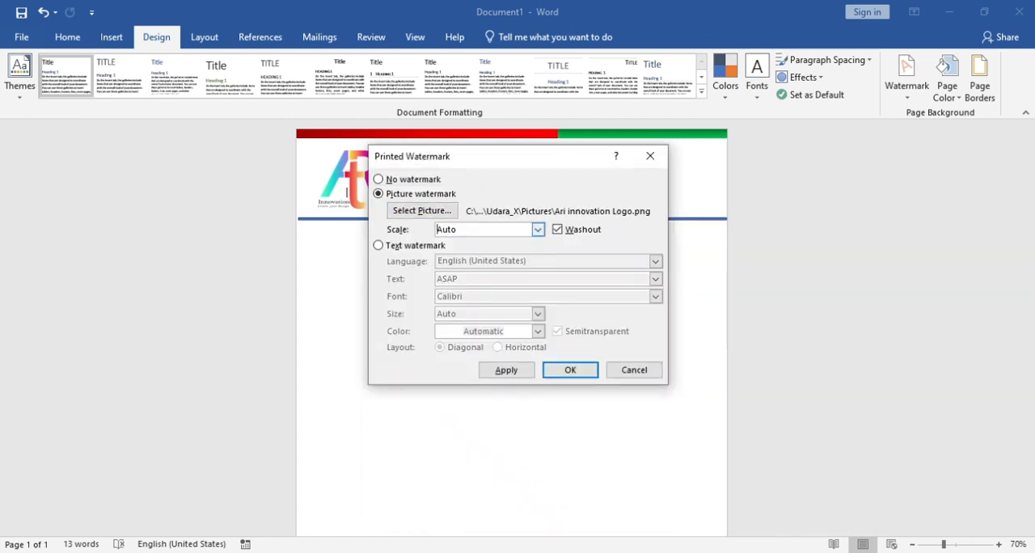
{"action": "left_click", "coordinate": [538, 229]}
{"action": "left_click", "coordinate": [538, 230]}
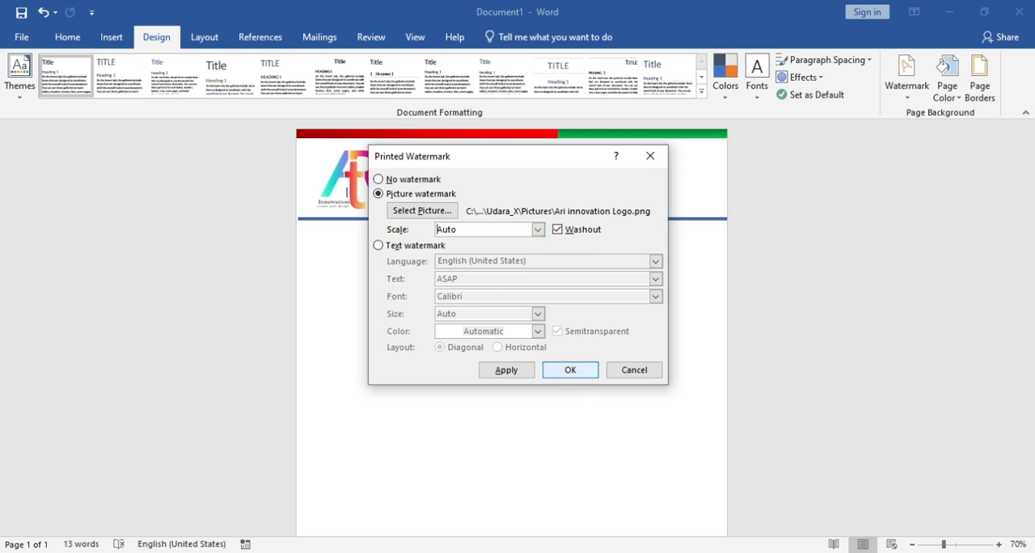
{"action": "key", "text": "Return"}
Review the whole letterhead page, checking the header, divider, watermark and footer bars
{"action": "scroll", "coordinate": [512, 323], "scroll_direction": "down", "scroll_amount": 5}
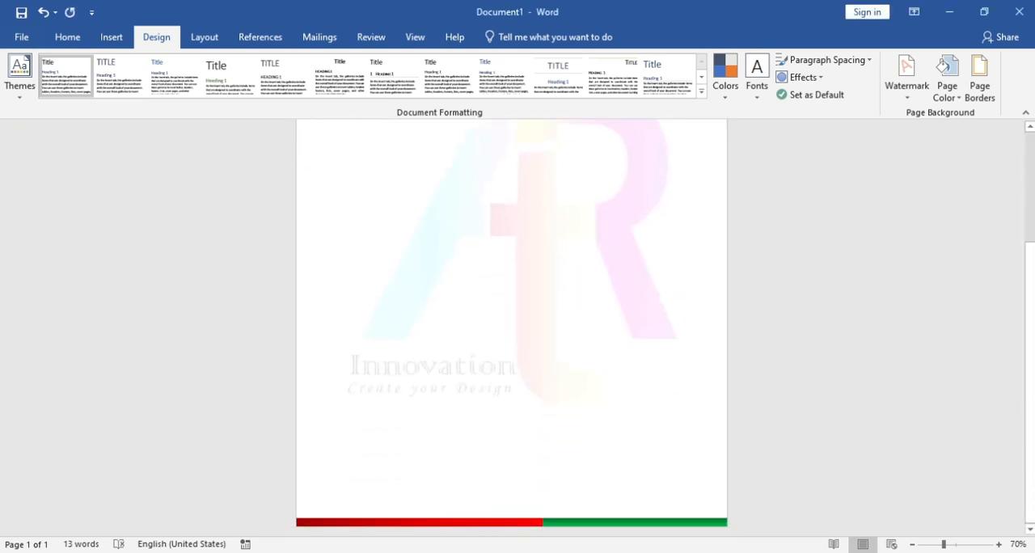
{"action": "scroll", "coordinate": [512, 324], "scroll_direction": "up", "scroll_amount": 4}
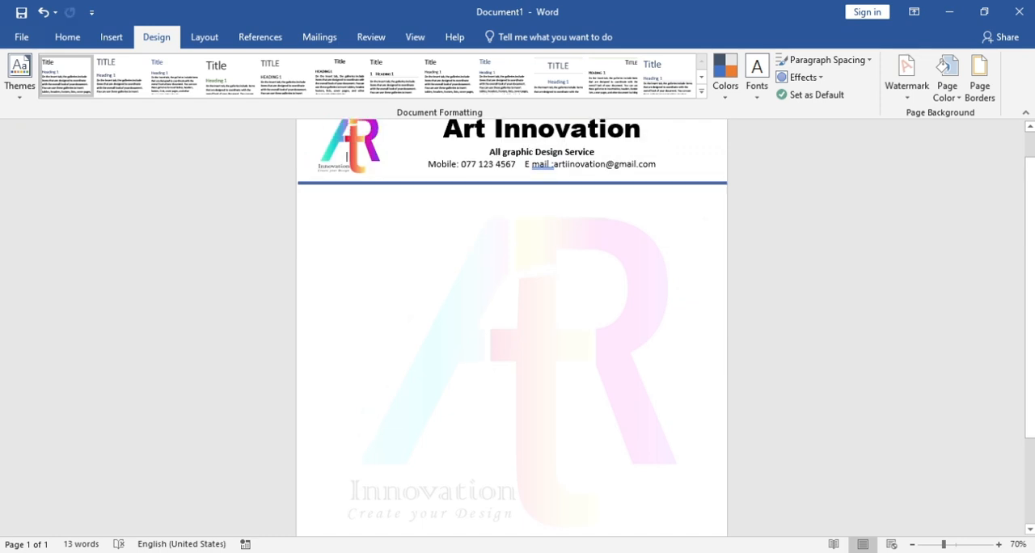
{"action": "scroll", "coordinate": [512, 324], "scroll_direction": "down", "scroll_amount": 3}
{"action": "scroll", "coordinate": [512, 323], "scroll_direction": "up", "scroll_amount": 1}
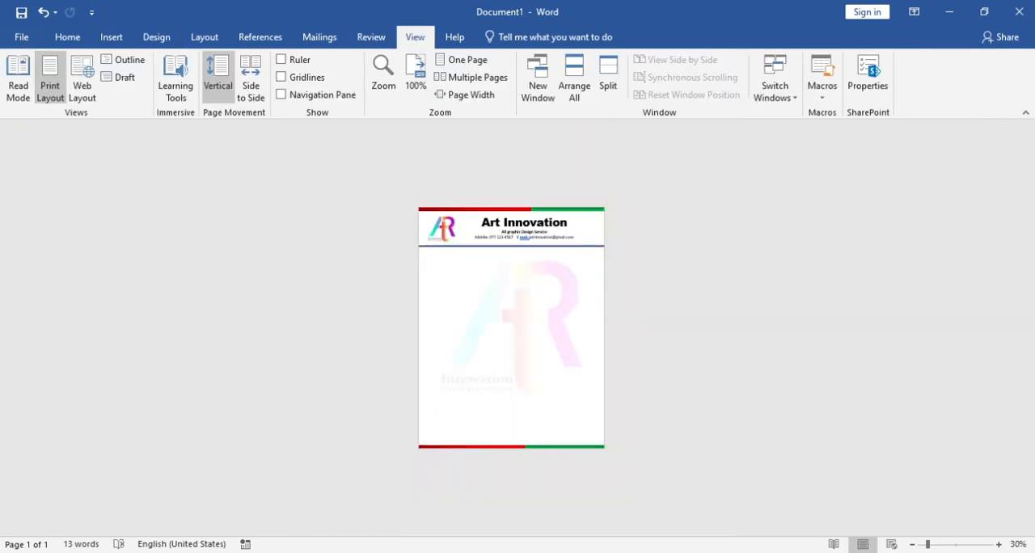
{"action": "scroll", "coordinate": [370, 174], "scroll_direction": "up", "scroll_amount": 3, "text": "ctrl"}
{"action": "scroll", "coordinate": [440, 234], "scroll_direction": "down", "scroll_amount": 3, "text": "ctrl"}
{"action": "scroll", "coordinate": [441, 234], "scroll_direction": "up", "scroll_amount": 1, "text": "ctrl"}
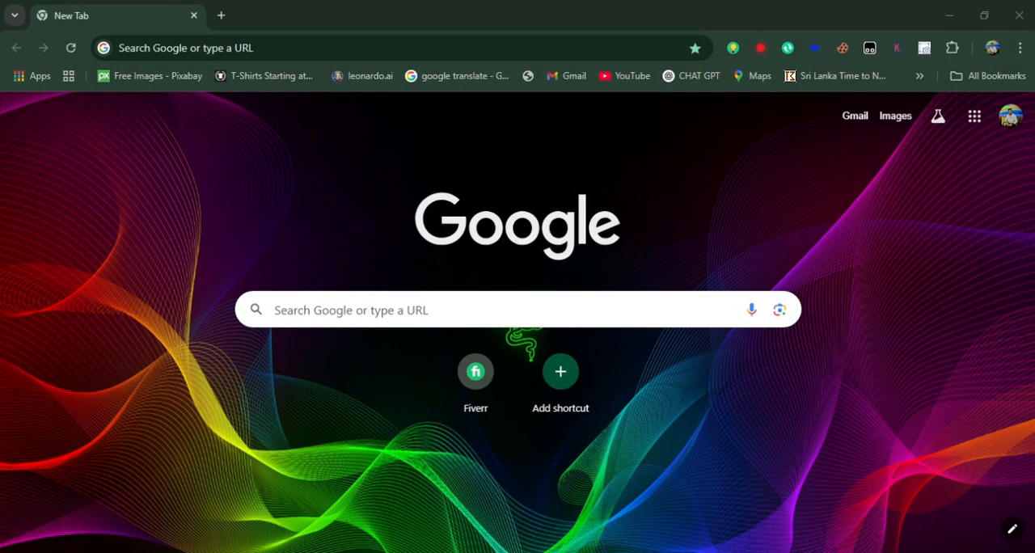
Switch to the Chrome browser and search Google for "canva"
{"action": "left_click", "coordinate": [275, 309]}
{"action": "type", "text": "c"}
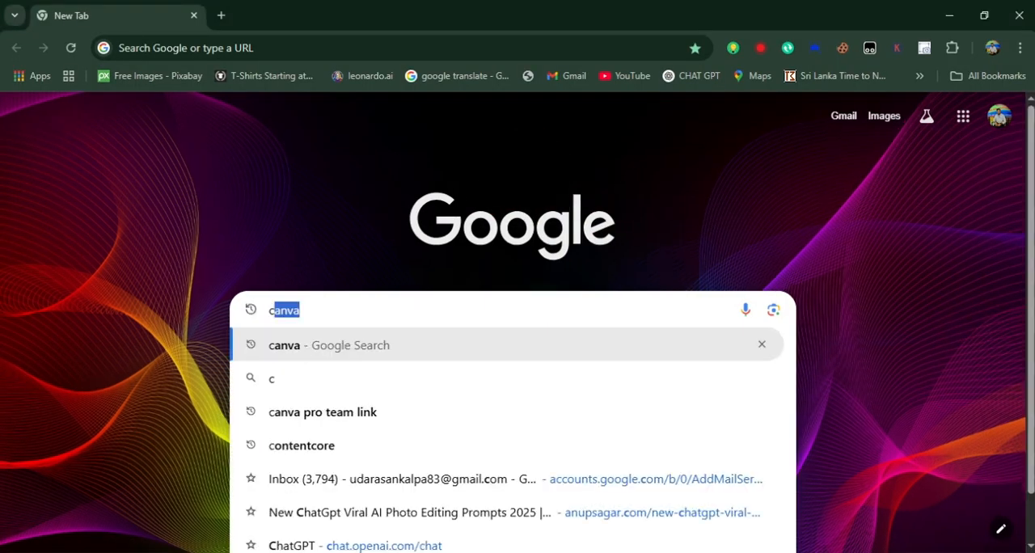
{"action": "type", "text": "anva"}
{"action": "key", "text": "Return"}
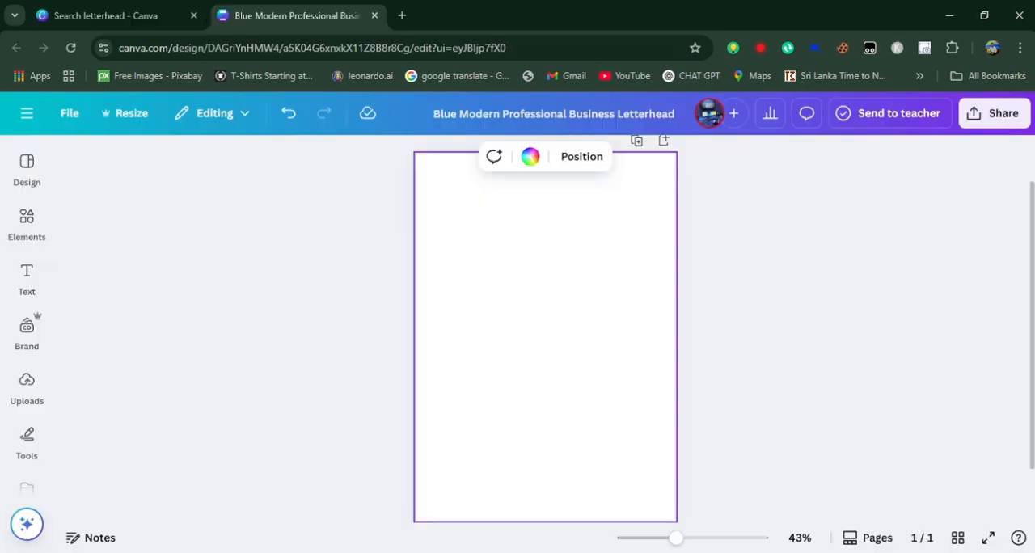
Search Canva's A4 templates for "letter hed" and apply the Blue Modern Professional Business Letterhead template to the page
{"action": "left_click", "coordinate": [27, 170]}
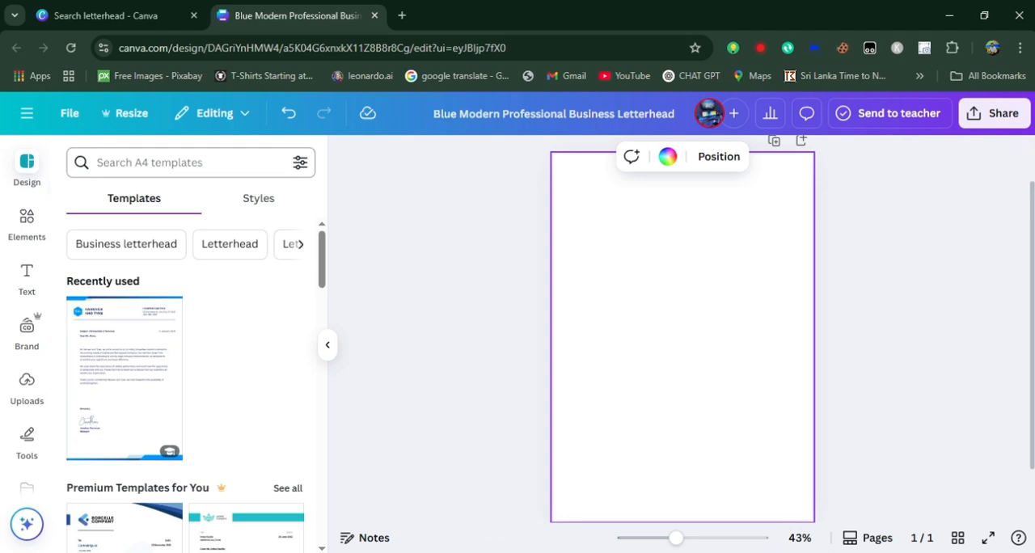
{"action": "left_click", "coordinate": [178, 163]}
{"action": "type", "text": "lette"}
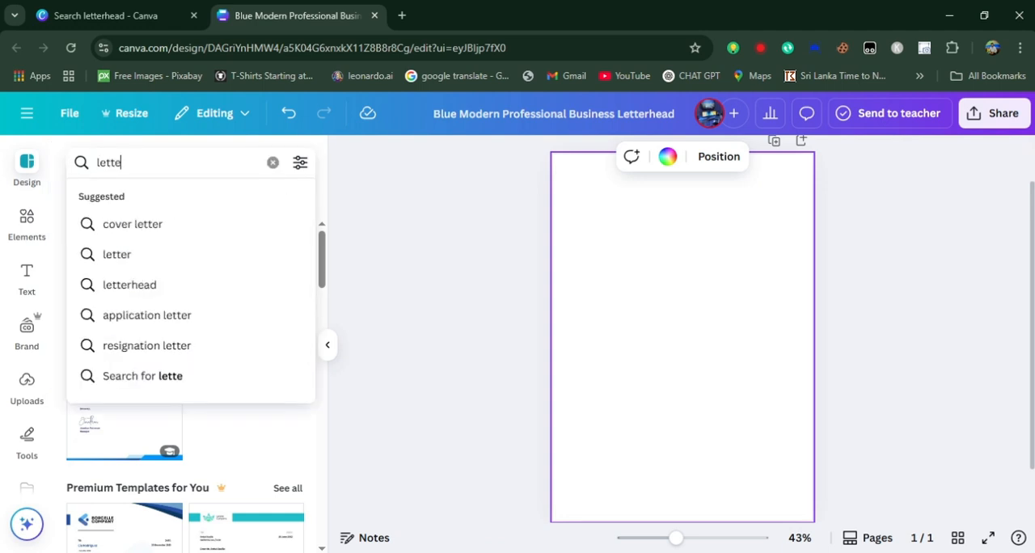
{"action": "type", "text": "r hed"}
{"action": "key", "text": "Return"}
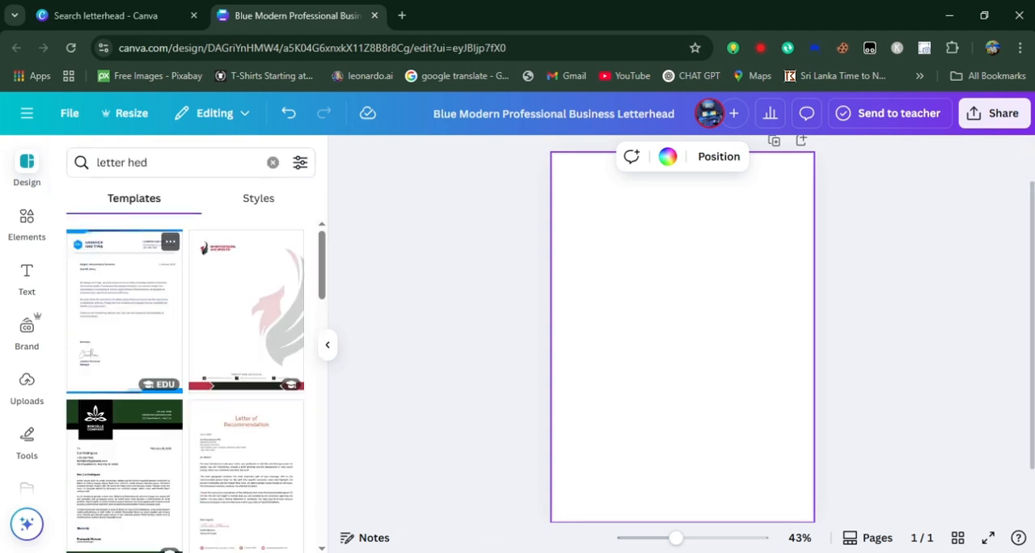
{"action": "scroll", "coordinate": [185, 388], "scroll_direction": "down", "scroll_amount": 10}
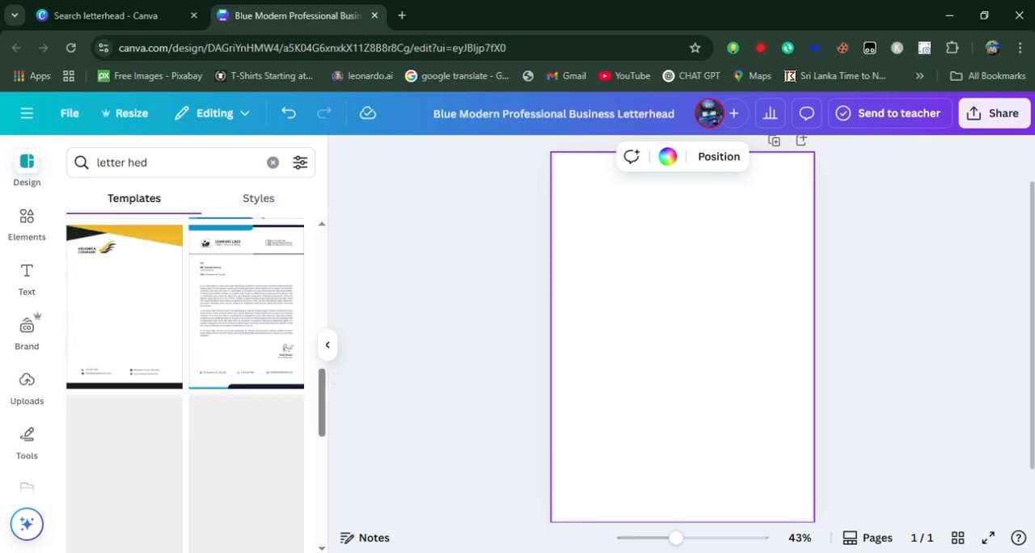
{"action": "scroll", "coordinate": [186, 389], "scroll_direction": "down", "scroll_amount": 10}
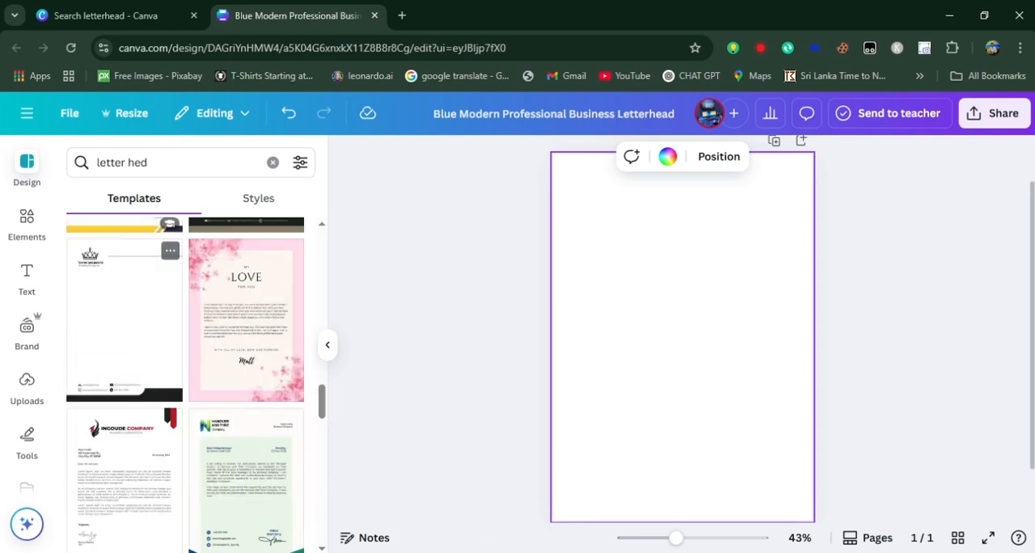
{"action": "scroll", "coordinate": [185, 389], "scroll_direction": "down", "scroll_amount": 5}
{"action": "scroll", "coordinate": [125, 420], "scroll_direction": "up", "scroll_amount": 5}
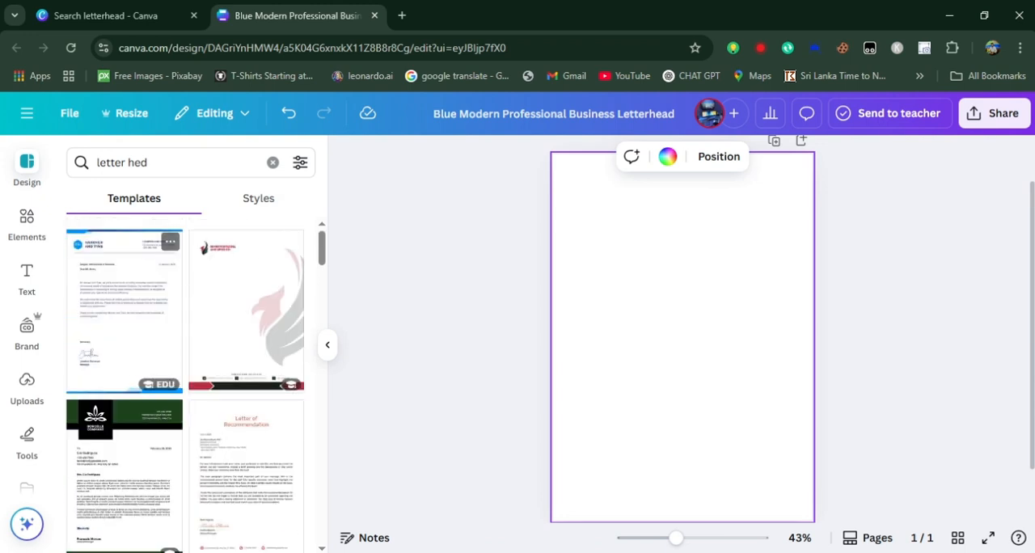
{"action": "left_click", "coordinate": [123, 311]}
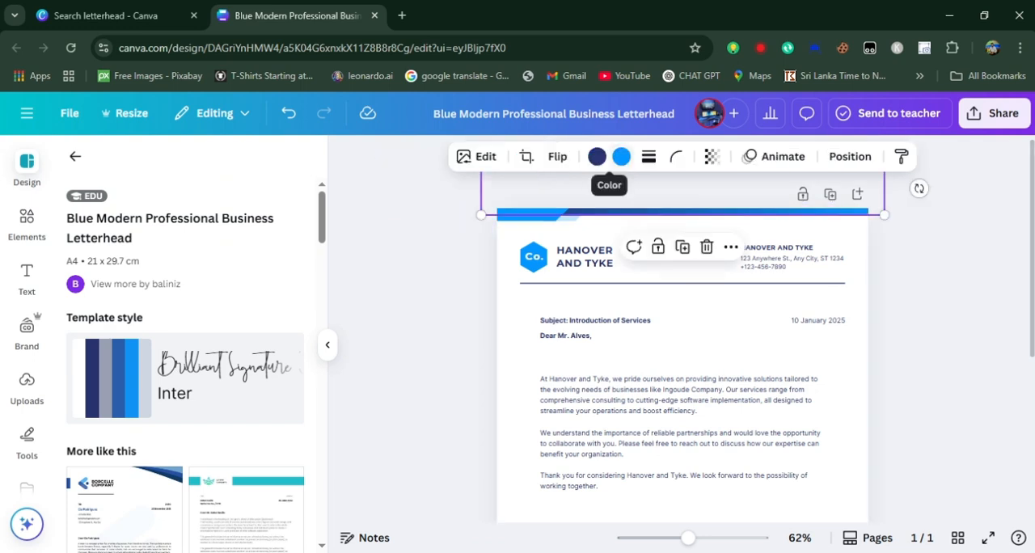
Recolour the gradient of the thin bar along the page's upper edge to run from black to light green
{"action": "left_click", "coordinate": [621, 156]}
{"action": "left_click", "coordinate": [165, 522]}
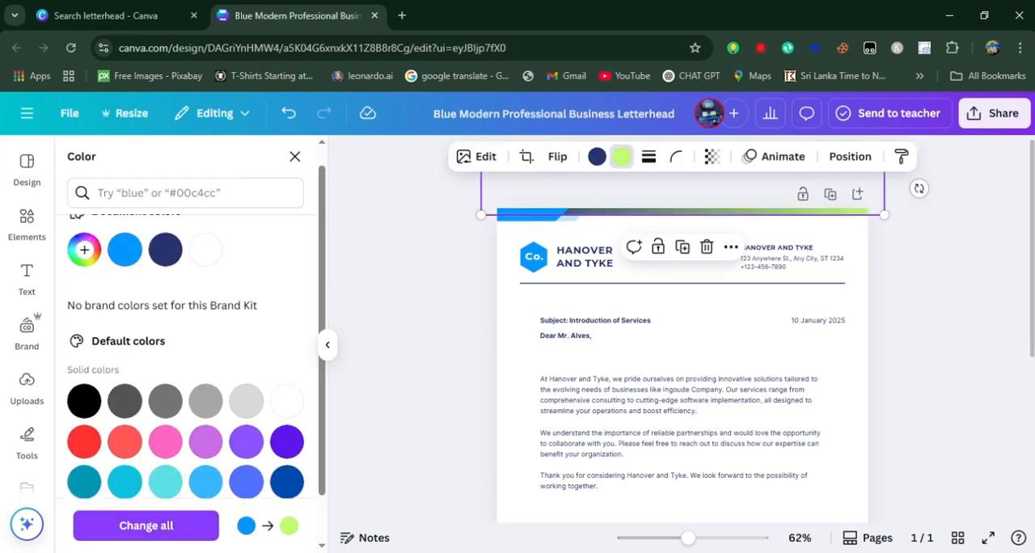
{"action": "left_click", "coordinate": [597, 156]}
{"action": "left_click", "coordinate": [84, 522]}
{"action": "scroll", "coordinate": [124, 469], "scroll_direction": "down", "scroll_amount": 1}
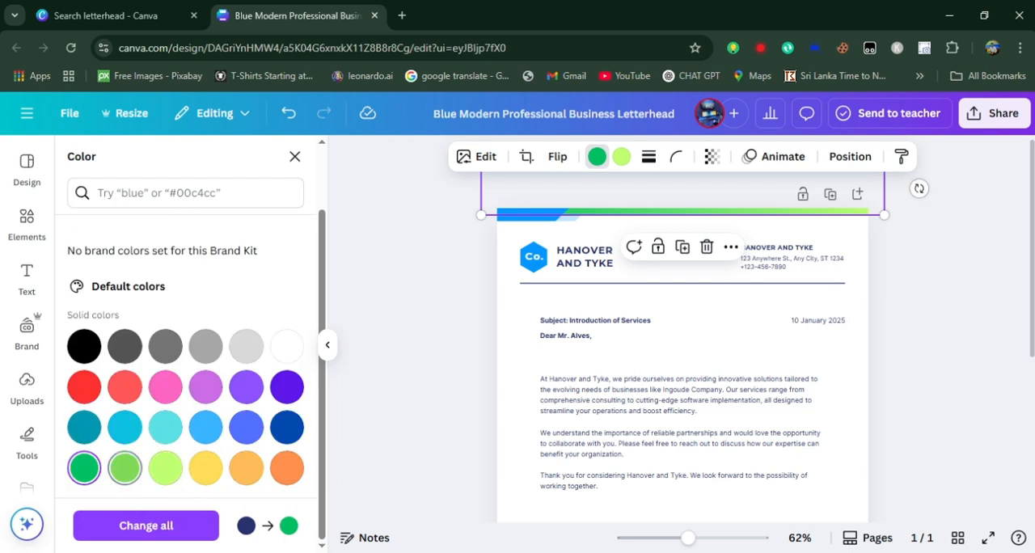
{"action": "left_click", "coordinate": [124, 469]}
{"action": "left_click", "coordinate": [84, 468]}
{"action": "scroll", "coordinate": [84, 461], "scroll_direction": "up", "scroll_amount": 1}
{"action": "left_click", "coordinate": [84, 422]}
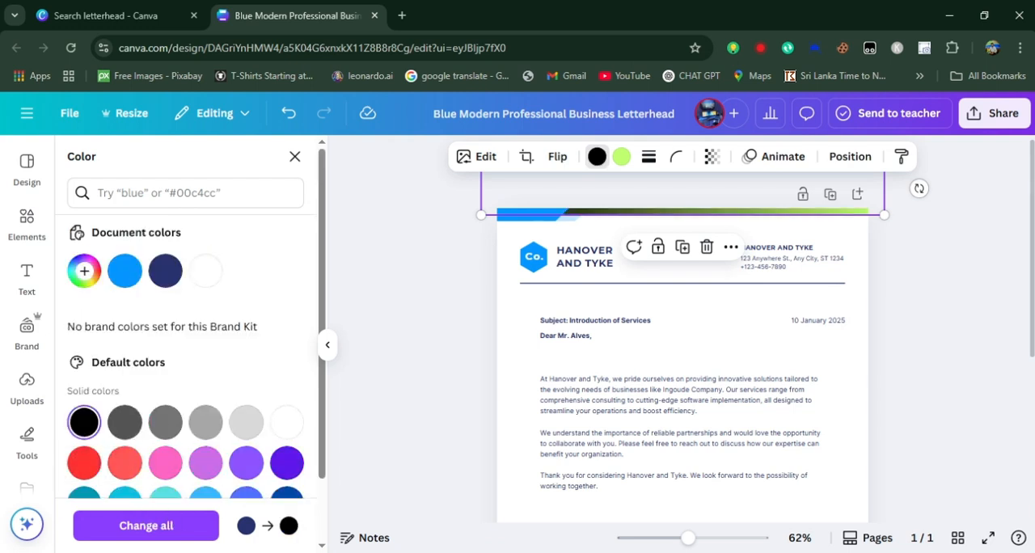
Fill the bright blue angled shape in the page's upper-left corner with the black-to-gold gradient
{"action": "left_click", "coordinate": [526, 215]}
{"action": "scroll", "coordinate": [121, 437], "scroll_direction": "down", "scroll_amount": 2}
{"action": "left_click", "coordinate": [124, 460]}
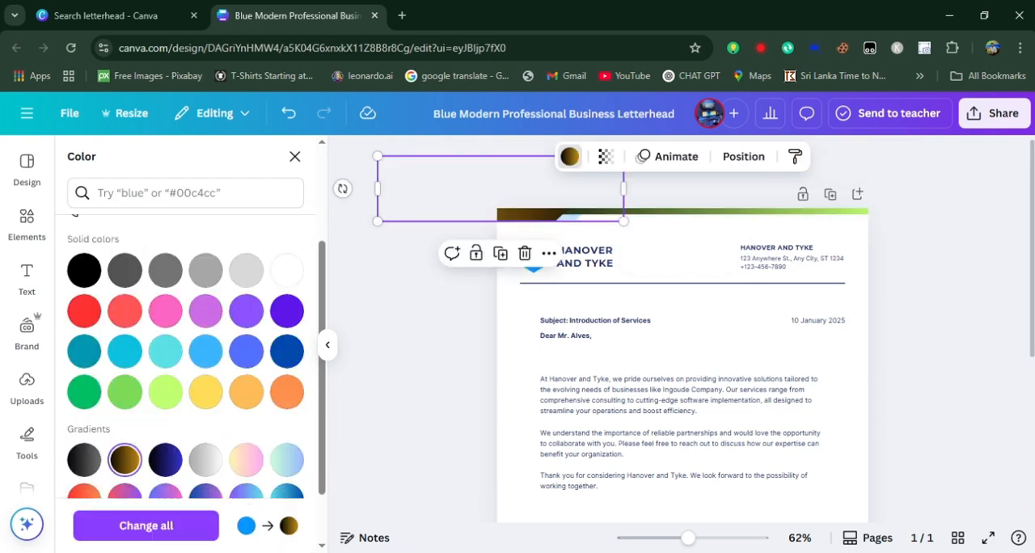
{"action": "left_click", "coordinate": [420, 364]}
{"action": "scroll", "coordinate": [728, 364], "scroll_direction": "down", "scroll_amount": 4}
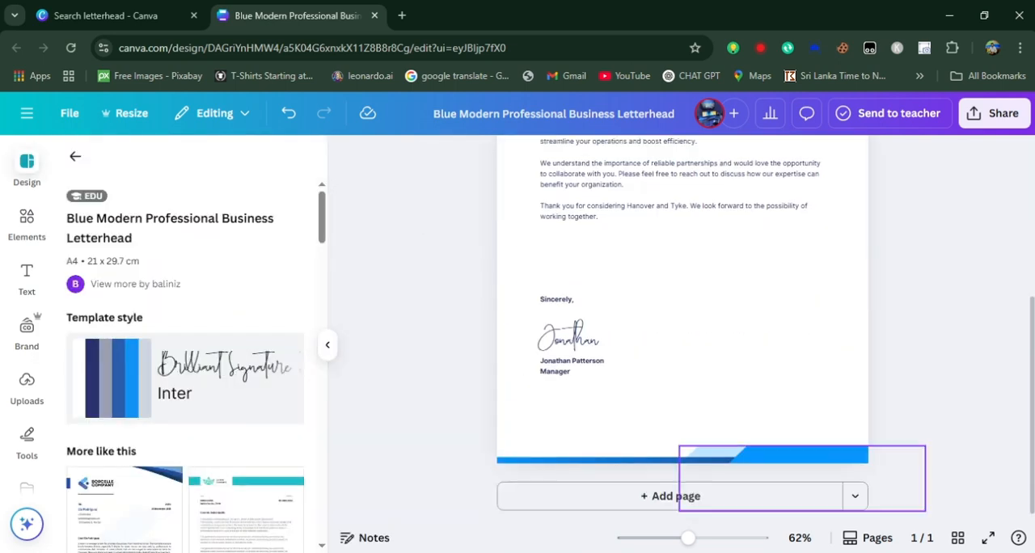
Fill the bright blue angled shape in the page's lower-right corner with the black-to-gold gradient, and change the lower thin bar's dark blue to grass green
{"action": "left_click", "coordinate": [805, 455]}
{"action": "left_click", "coordinate": [569, 156]}
{"action": "left_click", "coordinate": [84, 311]}
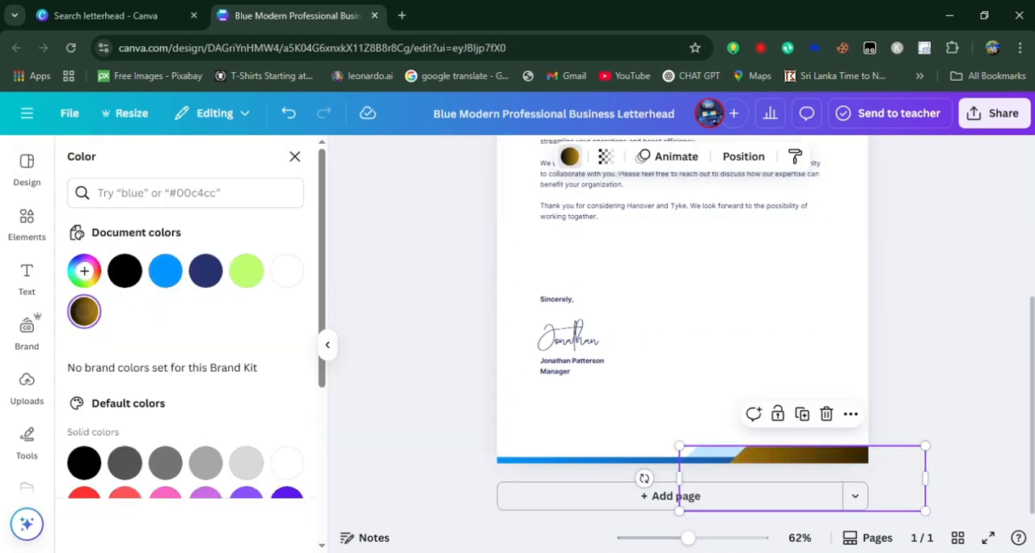
{"action": "left_click", "coordinate": [598, 461]}
{"action": "scroll", "coordinate": [124, 485], "scroll_direction": "down", "scroll_amount": 1}
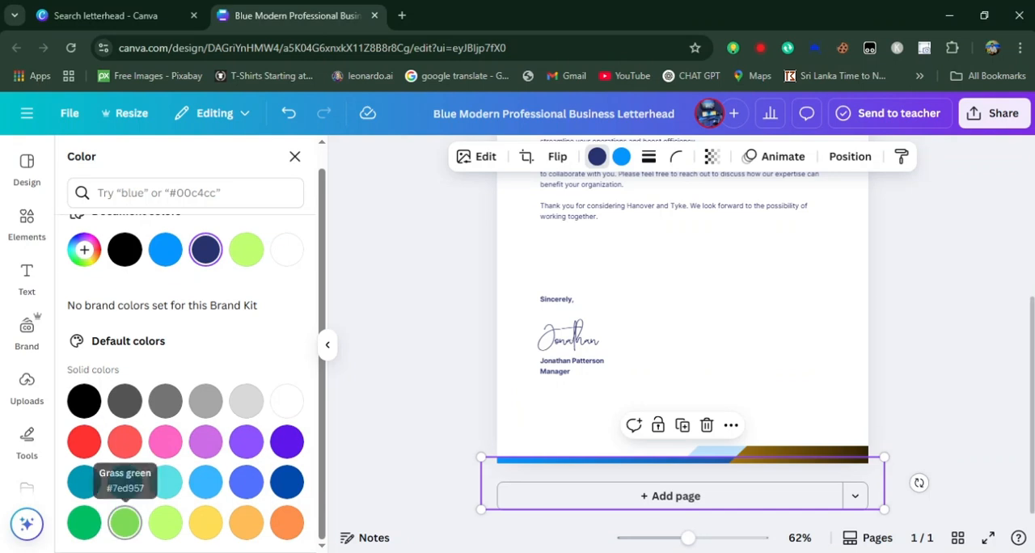
{"action": "left_click", "coordinate": [124, 521]}
Try a light green fill on the lower-right angled shape and undo it
{"action": "left_click", "coordinate": [800, 455]}
{"action": "scroll", "coordinate": [165, 485], "scroll_direction": "down", "scroll_amount": 1}
{"action": "left_click", "coordinate": [165, 487]}
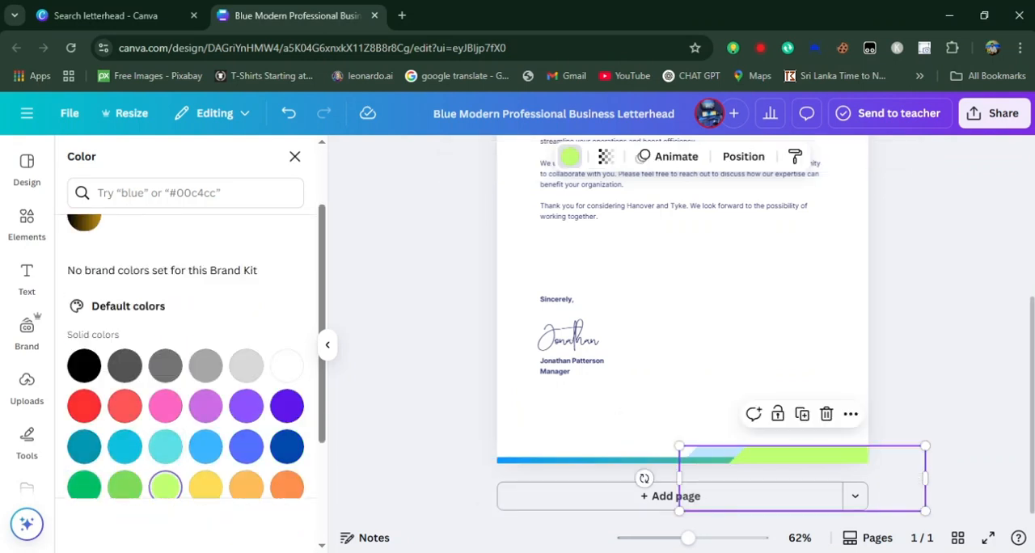
{"action": "key", "text": "ctrl+z"}
{"action": "left_click", "coordinate": [696, 404]}
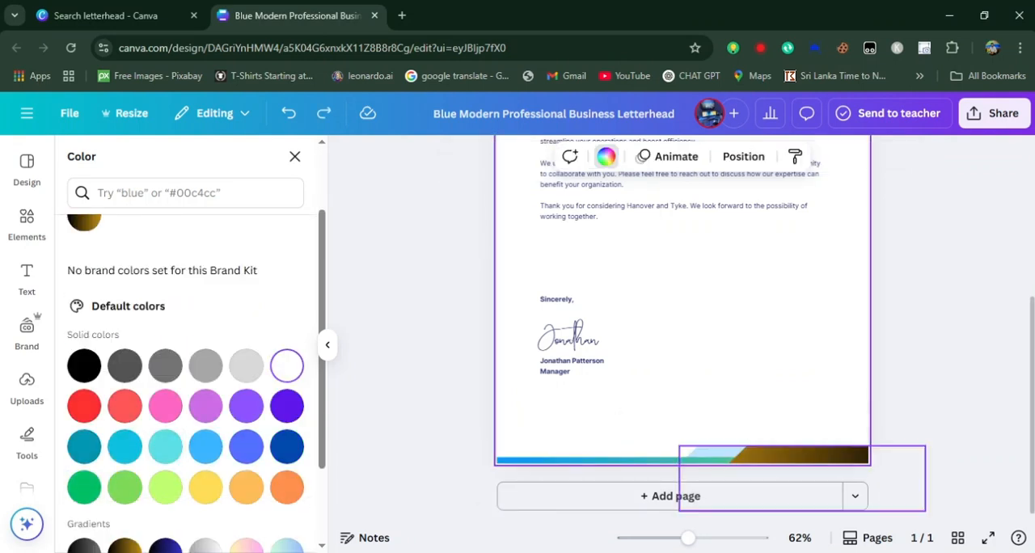
Delete the blue hexagonal Co. logo and its text from the letterhead's header
{"action": "scroll", "coordinate": [696, 364], "scroll_direction": "up", "scroll_amount": 4}
{"action": "left_click", "coordinate": [534, 257]}
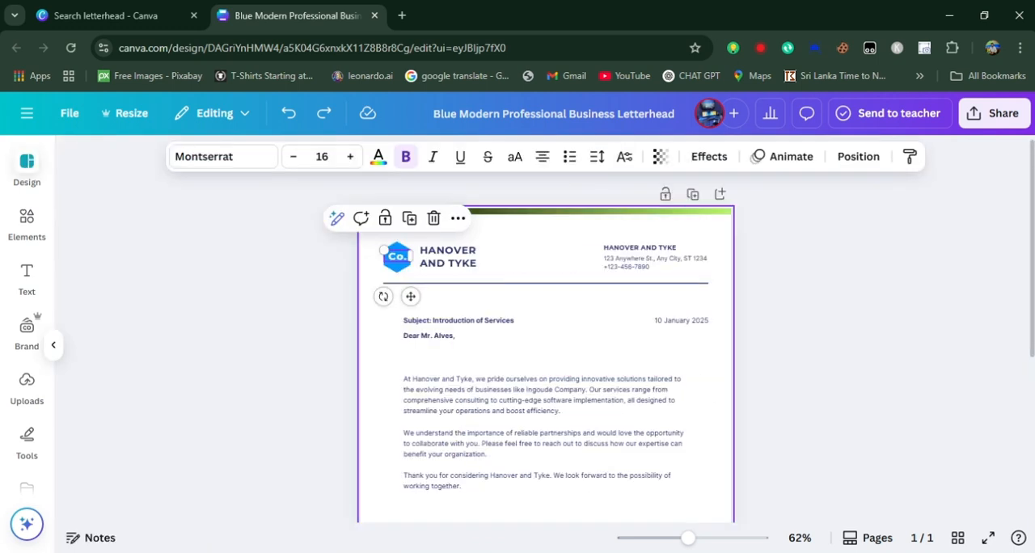
{"action": "left_click", "coordinate": [534, 256]}
{"action": "left_click", "coordinate": [557, 208]}
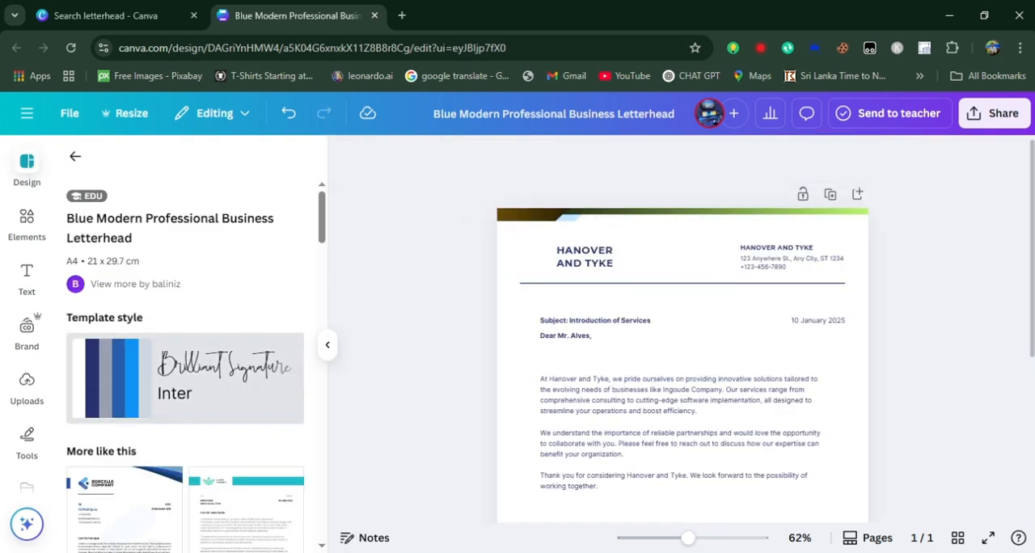
Upload the colourful ART Innovation logo image from the computer and add it to the page
{"action": "left_click", "coordinate": [26, 386]}
{"action": "left_click", "coordinate": [154, 199]}
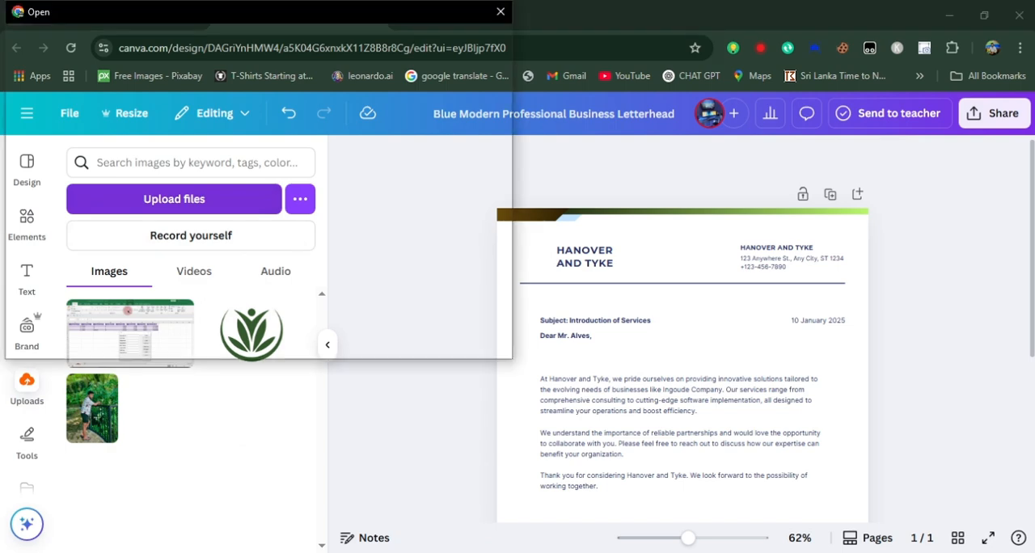
{"action": "left_click", "coordinate": [63, 198]}
{"action": "scroll", "coordinate": [178, 235], "scroll_direction": "down", "scroll_amount": 1}
{"action": "double_click", "coordinate": [178, 240]}
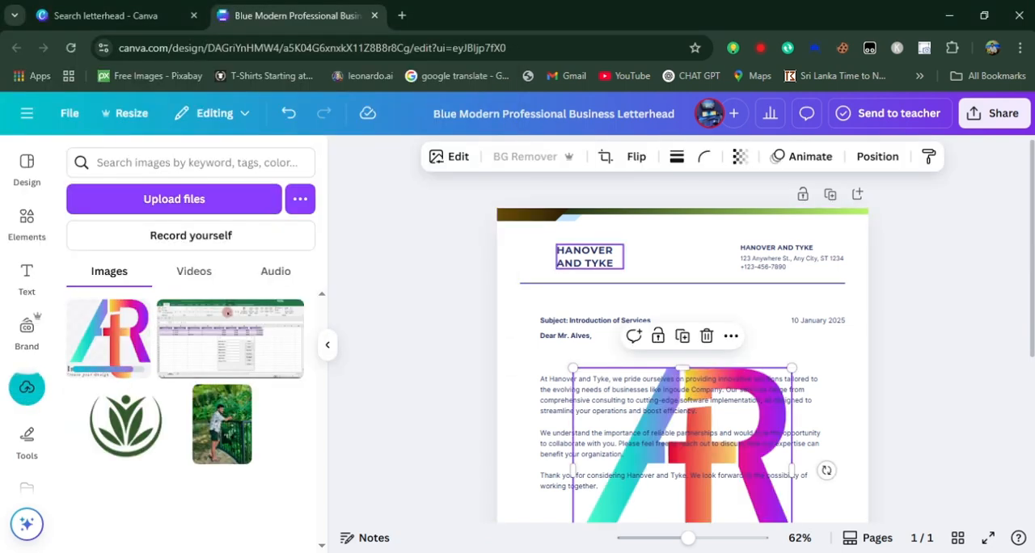
Shift the HANOVER AND TYKE heading to the right and fit the shrunken ART logo into the header space beside it
{"action": "left_click_drag", "start_coordinate": [585, 257], "coordinate": [635, 256]}
{"action": "left_click", "coordinate": [647, 505]}
{"action": "left_click", "coordinate": [678, 469]}
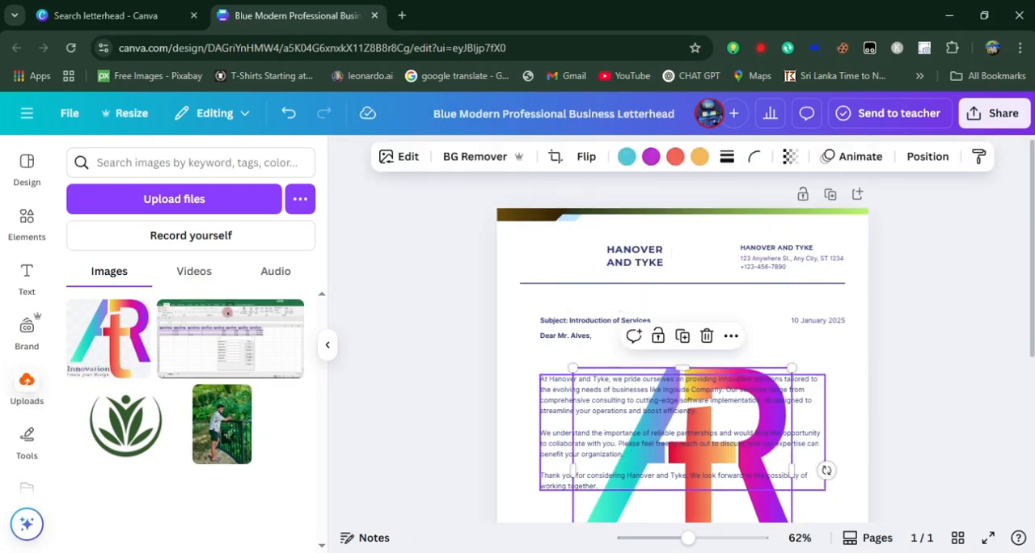
{"action": "left_click_drag", "start_coordinate": [678, 461], "coordinate": [593, 309]}
{"action": "left_click_drag", "start_coordinate": [707, 424], "coordinate": [562, 255]}
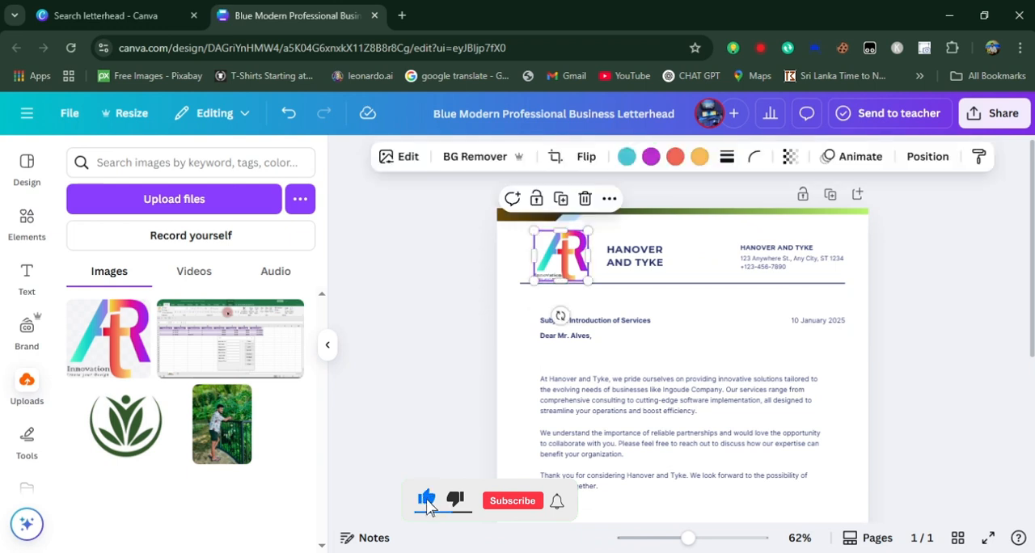
Try recolouring the header logo's purple and teal parts black
{"action": "left_click", "coordinate": [651, 157]}
{"action": "left_click", "coordinate": [287, 271]}
{"action": "left_click", "coordinate": [124, 271]}
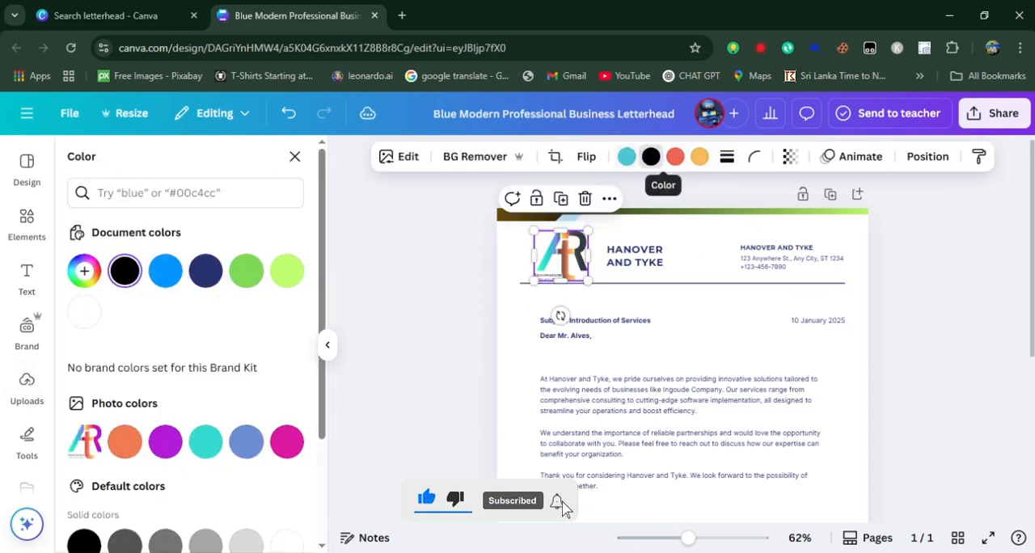
{"action": "left_click", "coordinate": [627, 157]}
{"action": "left_click", "coordinate": [125, 271]}
{"action": "left_click", "coordinate": [700, 157]}
{"action": "left_click", "coordinate": [125, 271]}
{"action": "left_click", "coordinate": [676, 157]}
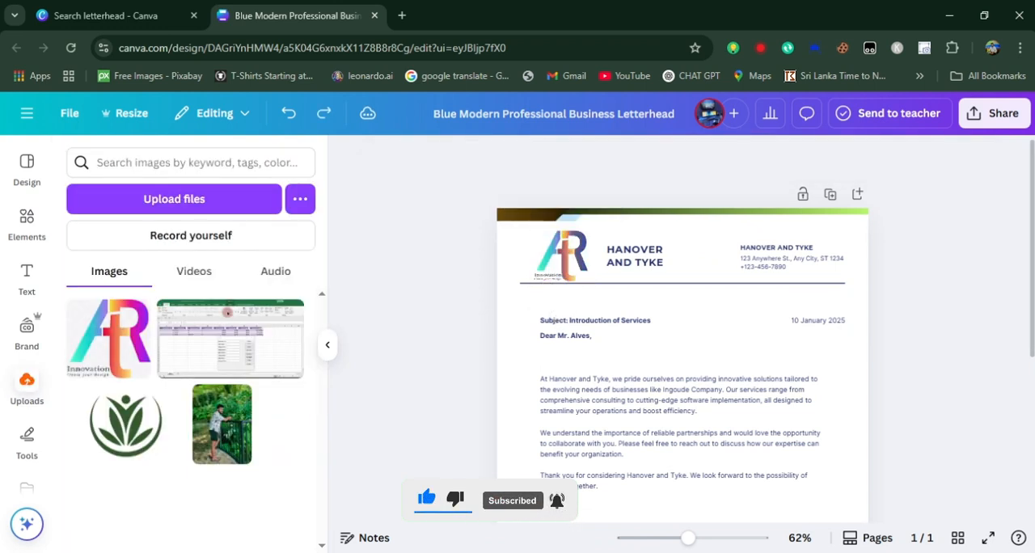
Replace the header's large company name with ART INNOVATION and widen its text box to hold it on one line
{"action": "double_click", "coordinate": [635, 255]}
{"action": "type", "text": "ART INNOVATION"}
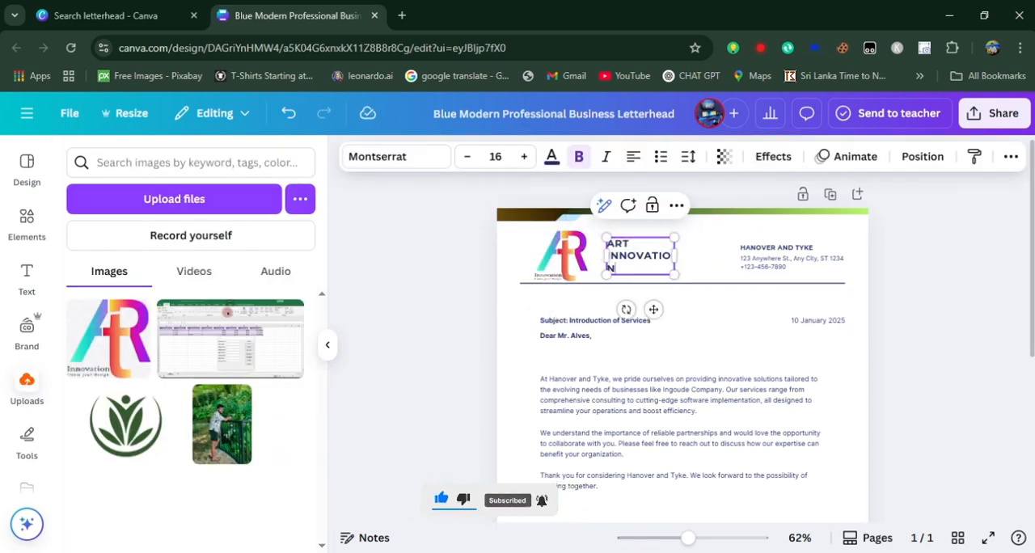
{"action": "key", "text": "ctrl+a"}
{"action": "left_click_drag", "start_coordinate": [672, 296], "coordinate": [668, 275]}
Set the ART INNOVATION heading in the Gagalin font and enlarge it across the space beside the logo
{"action": "left_click", "coordinate": [396, 157]}
{"action": "left_click", "coordinate": [161, 363]}
{"action": "scroll", "coordinate": [162, 405], "scroll_direction": "down", "scroll_amount": 5}
{"action": "left_click", "coordinate": [162, 433]}
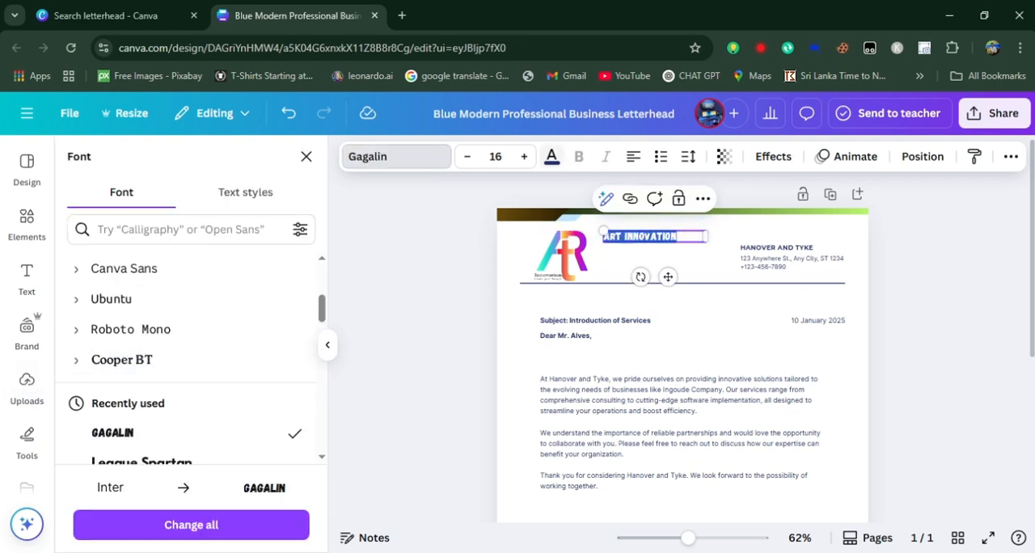
{"action": "left_click", "coordinate": [524, 157]}
{"action": "left_click_drag", "start_coordinate": [708, 246], "coordinate": [745, 271]}
{"action": "left_click", "coordinate": [922, 284]}
{"action": "left_click", "coordinate": [923, 283]}
Place the company name and address block beneath the ART INNOVATION heading, with a duplicate of it to the right
{"action": "double_click", "coordinate": [656, 264]}
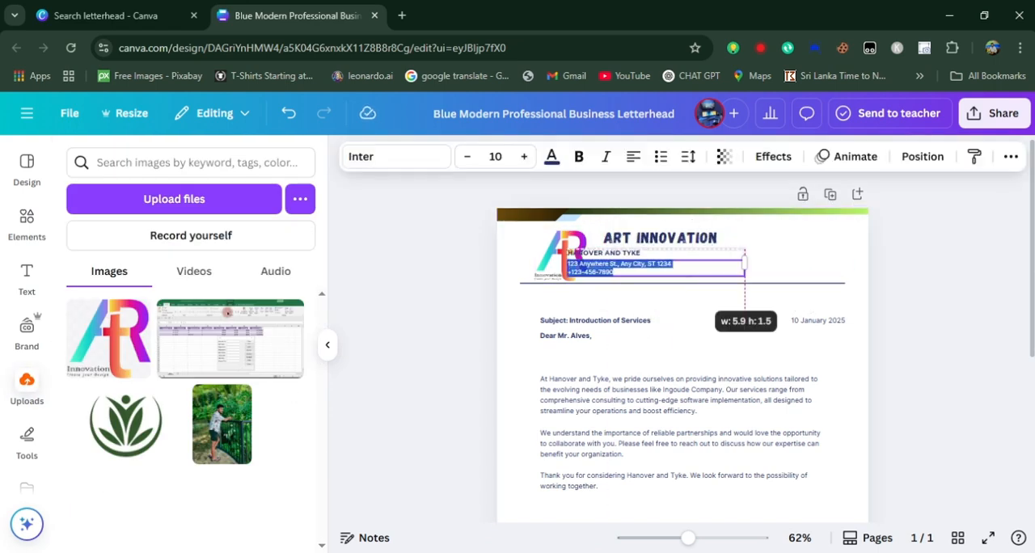
{"action": "key", "text": "ctrl+z"}
{"action": "left_click", "coordinate": [656, 265]}
{"action": "key", "text": "ctrl+d"}
{"action": "left_click_drag", "start_coordinate": [664, 267], "coordinate": [789, 266]}
{"action": "left_click", "coordinate": [922, 283]}
{"action": "left_click", "coordinate": [922, 283]}
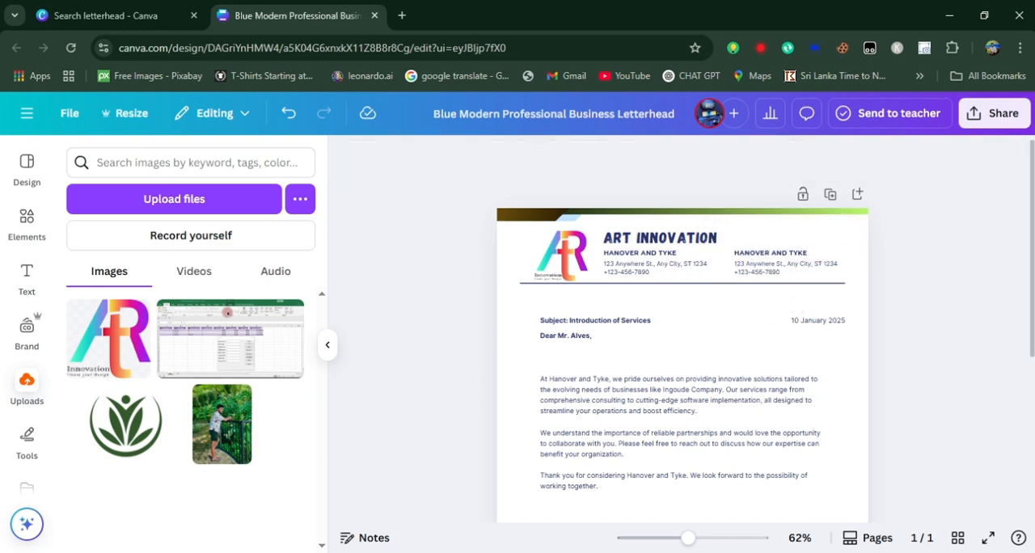
Add a second copy of the ART logo and enlarge it to about 17.3 by 16.2 cm over the letter's body text
{"action": "scroll", "coordinate": [683, 356], "scroll_direction": "down", "scroll_amount": 5}
{"action": "scroll", "coordinate": [683, 324], "scroll_direction": "up", "scroll_amount": 3}
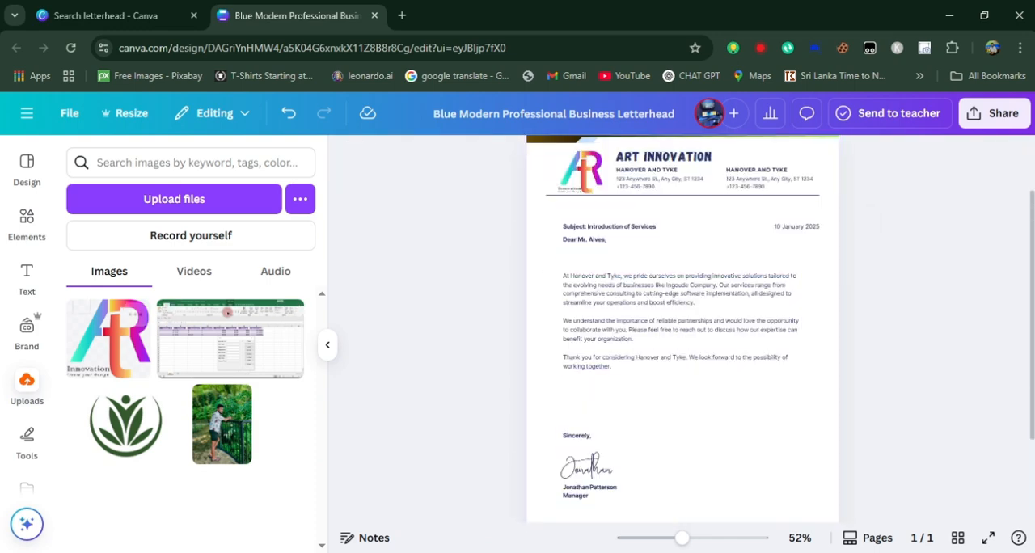
{"action": "left_click", "coordinate": [108, 338]}
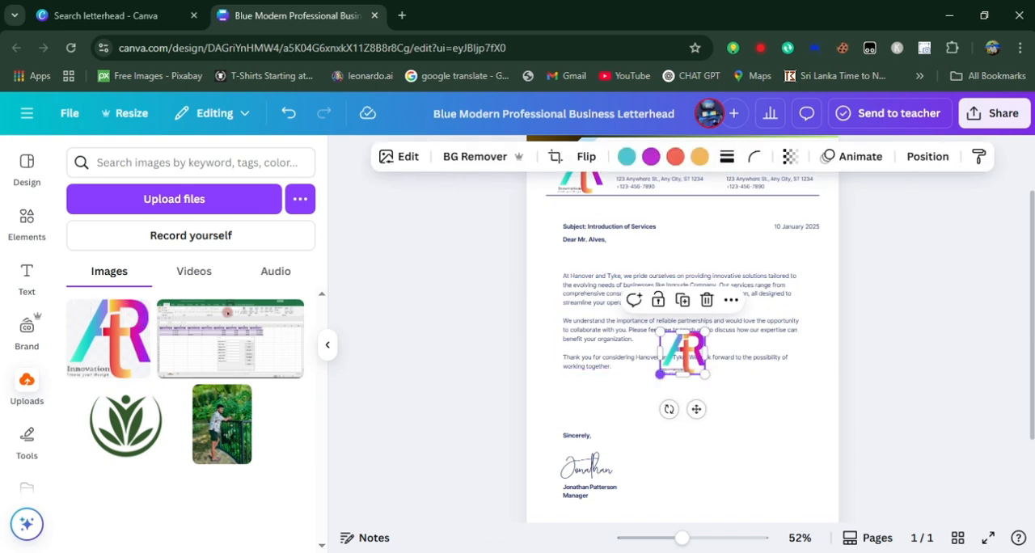
{"action": "left_click_drag", "start_coordinate": [660, 371], "coordinate": [563, 465]}
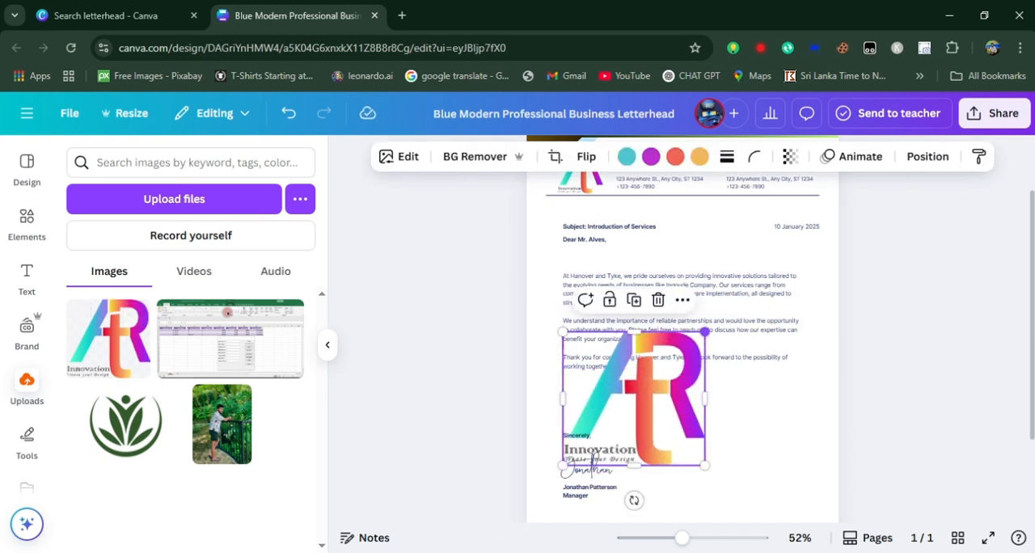
{"action": "left_click_drag", "start_coordinate": [705, 331], "coordinate": [820, 224]}
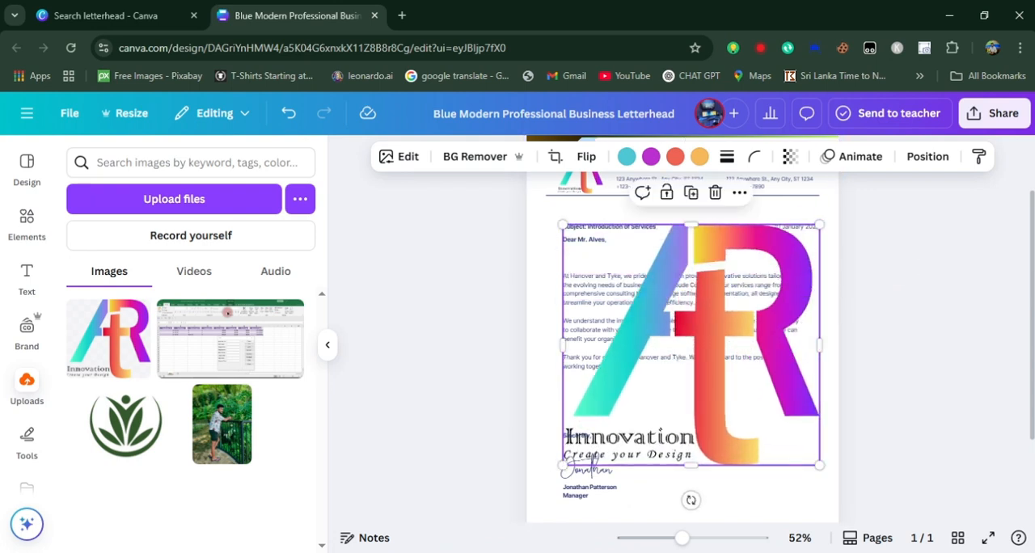
{"action": "mouse_move", "coordinate": [692, 345]}
{"action": "left_mouse_down"}
{"action": "mouse_move", "coordinate": [674, 338]}
{"action": "mouse_move", "coordinate": [678, 326]}
{"action": "mouse_move", "coordinate": [678, 339]}
{"action": "left_mouse_up"}
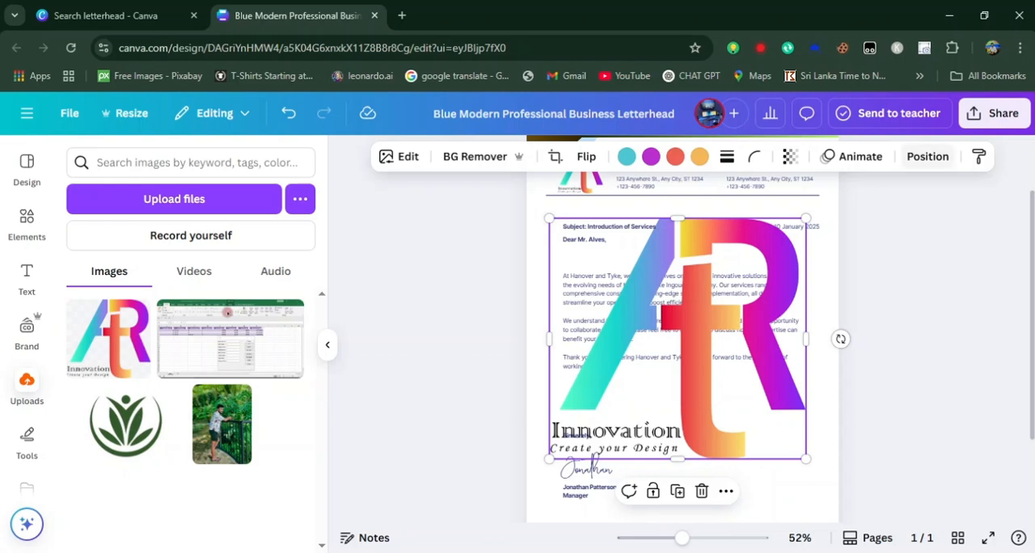
Move the large logo's layer below the body text and the black-to-green bar in the stacking order
{"action": "left_click", "coordinate": [928, 156]}
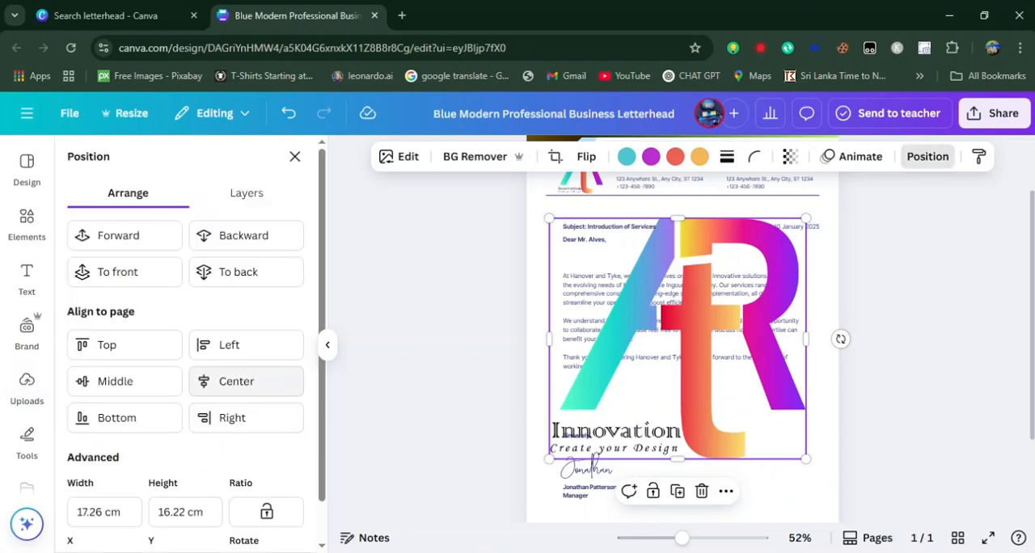
{"action": "scroll", "coordinate": [247, 352], "scroll_direction": "down", "scroll_amount": 1}
{"action": "scroll", "coordinate": [247, 348], "scroll_direction": "up", "scroll_amount": 1}
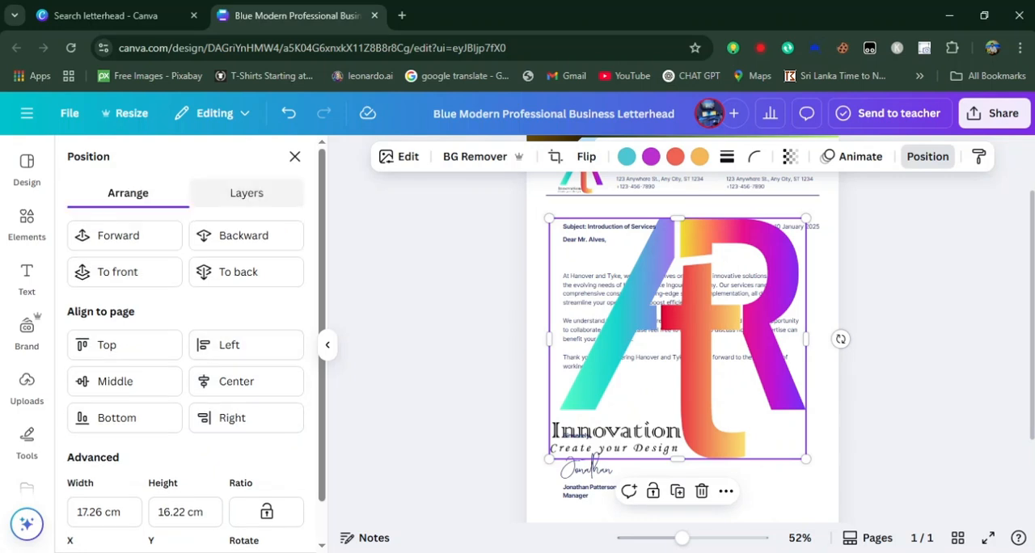
{"action": "left_click", "coordinate": [247, 193]}
{"action": "scroll", "coordinate": [242, 364], "scroll_direction": "down", "scroll_amount": 5}
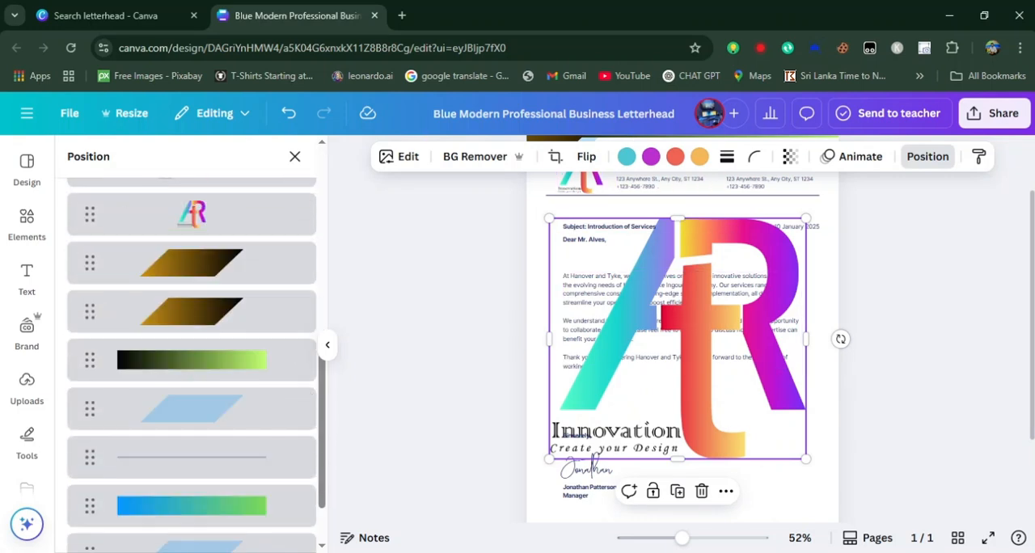
{"action": "scroll", "coordinate": [192, 348], "scroll_direction": "up", "scroll_amount": 2}
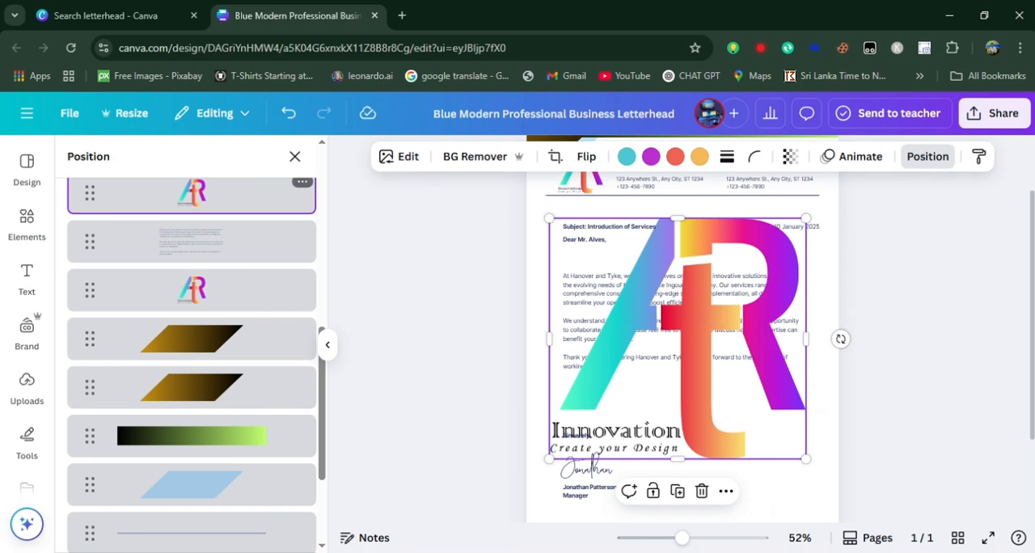
{"action": "left_click_drag", "start_coordinate": [191, 194], "coordinate": [191, 484]}
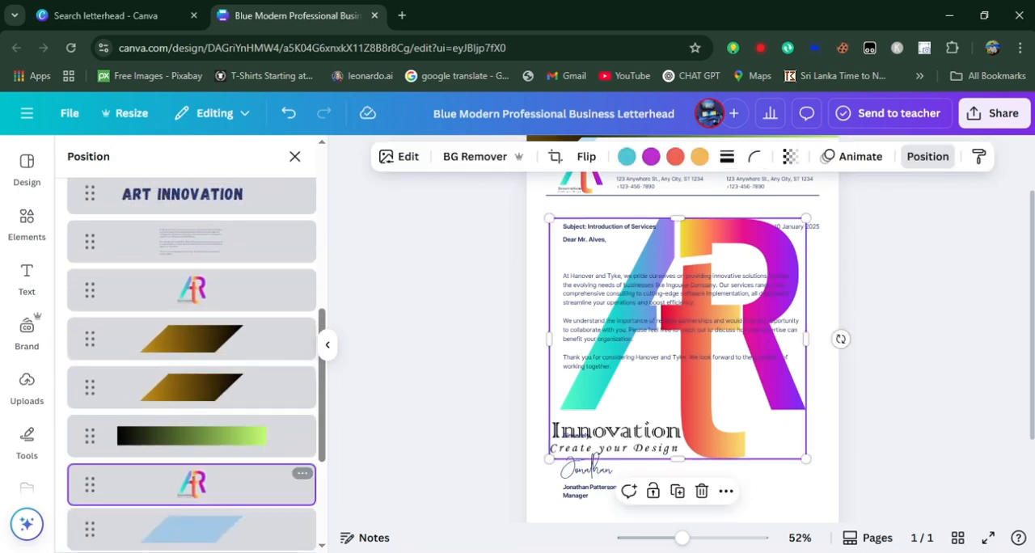
Fade the large logo into a watermark with a transparency value of 12
{"action": "left_click", "coordinate": [789, 156]}
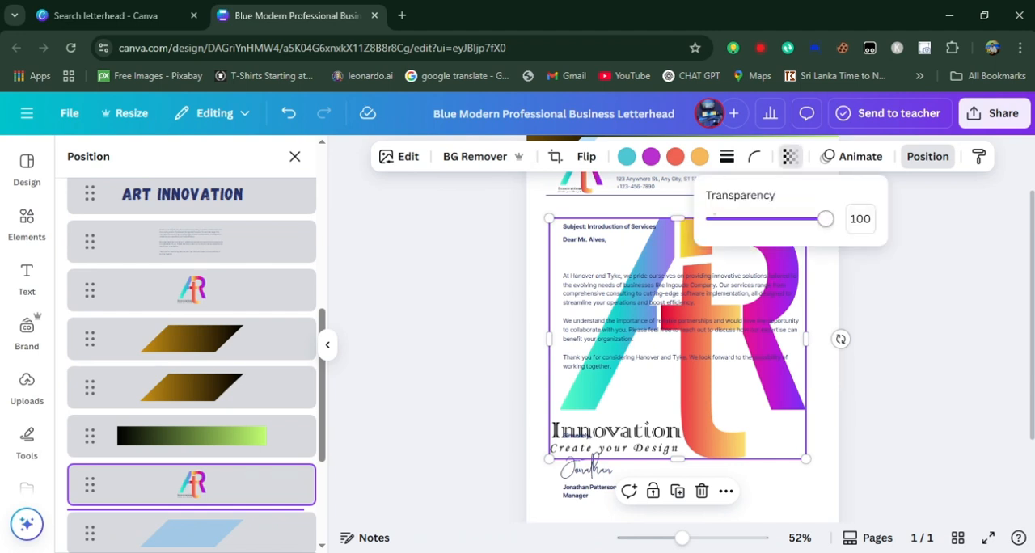
{"action": "left_click_drag", "start_coordinate": [714, 215], "coordinate": [728, 219]}
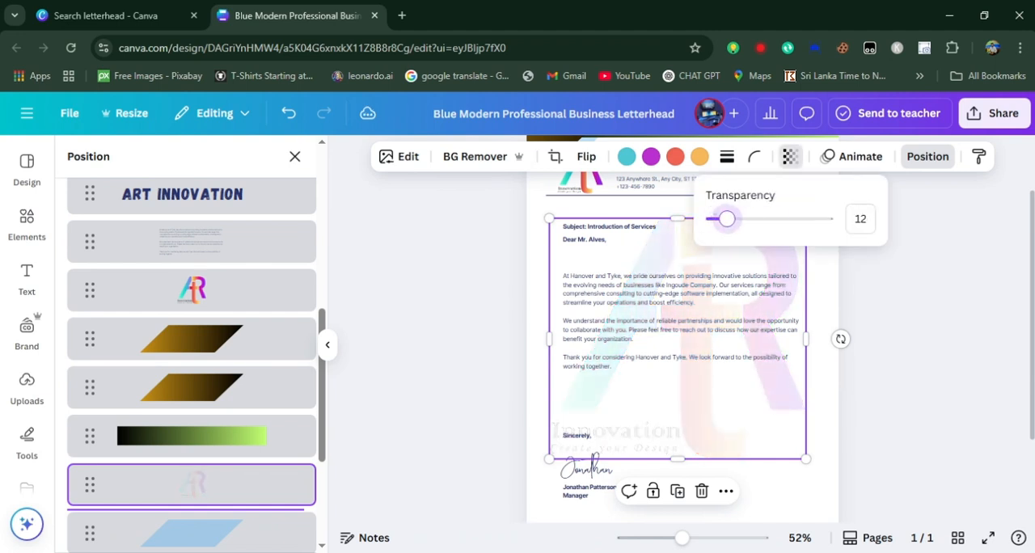
{"action": "left_click", "coordinate": [27, 388]}
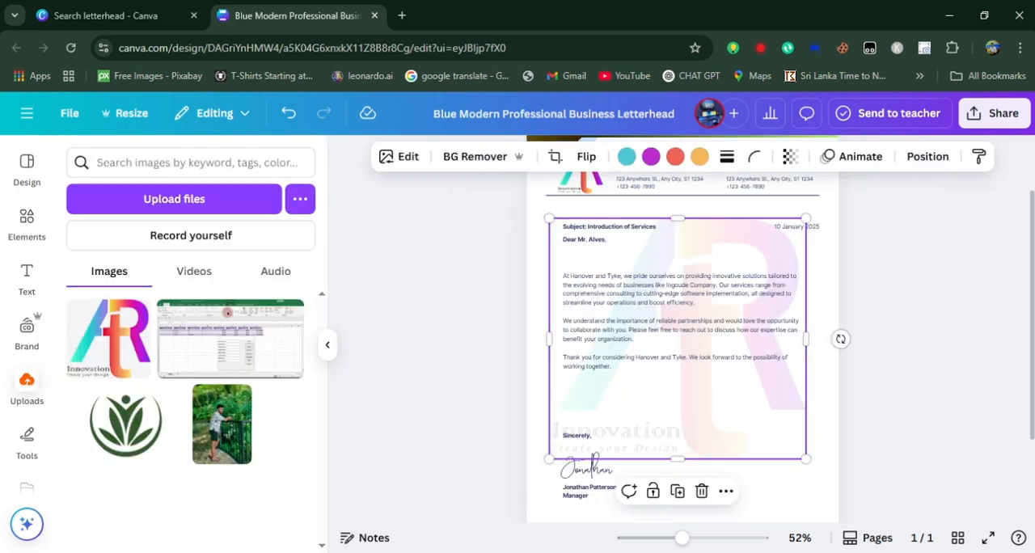
{"action": "scroll", "coordinate": [682, 323], "scroll_direction": "up", "scroll_amount": 1}
{"action": "key", "text": "Escape"}
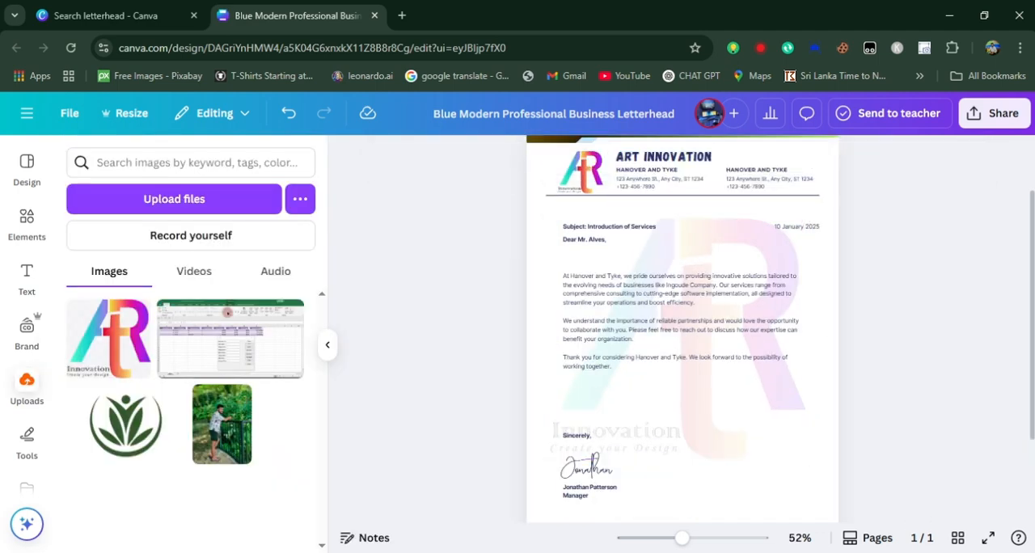
Check the whole letterhead and lower the logo watermark's transparency value to 7
{"action": "scroll", "coordinate": [683, 323], "scroll_direction": "up", "scroll_amount": 1}
{"action": "scroll", "coordinate": [683, 324], "scroll_direction": "down", "scroll_amount": 2}
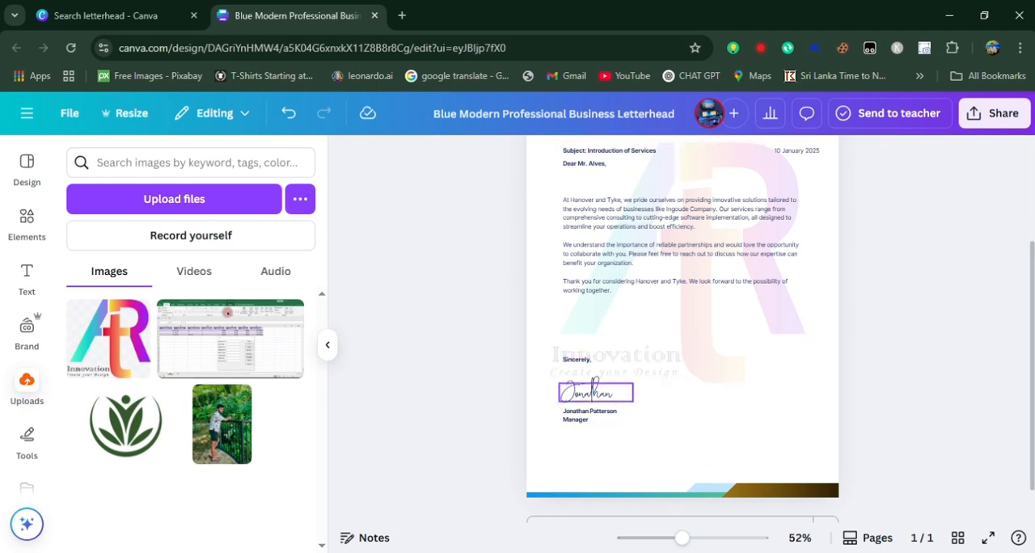
{"action": "scroll", "coordinate": [683, 324], "scroll_direction": "up", "scroll_amount": 2}
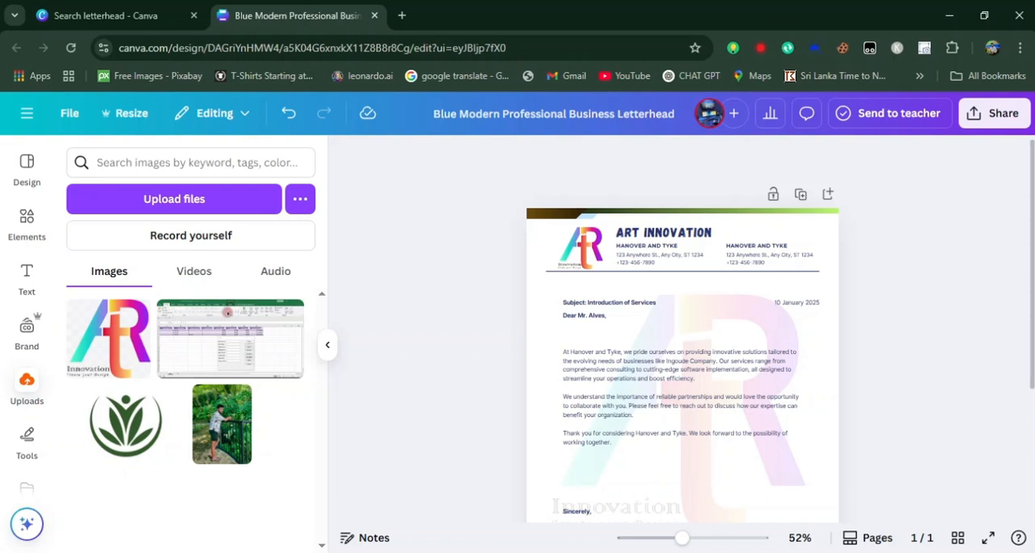
{"action": "scroll", "coordinate": [683, 323], "scroll_direction": "down", "scroll_amount": 2}
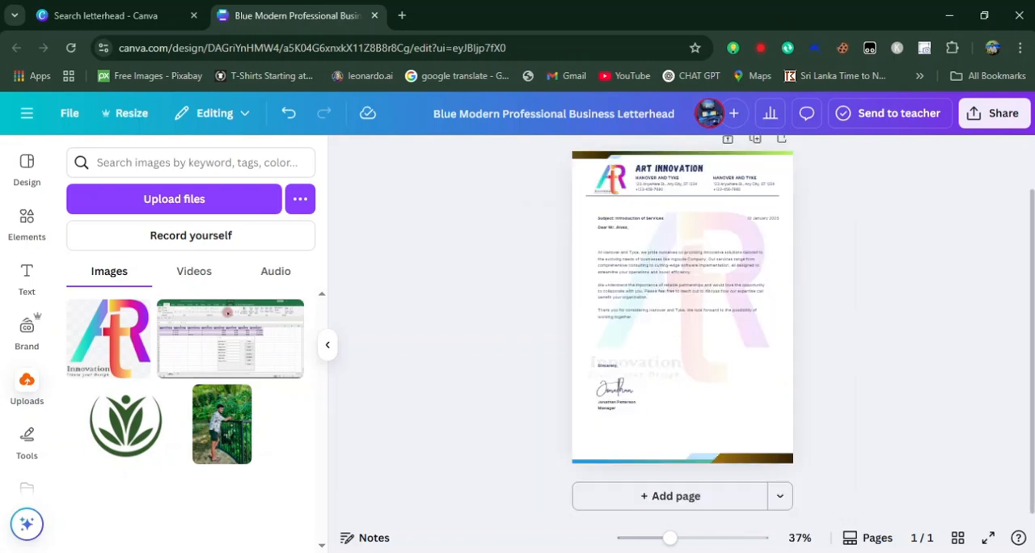
{"action": "scroll", "coordinate": [682, 324], "scroll_direction": "up", "scroll_amount": 1}
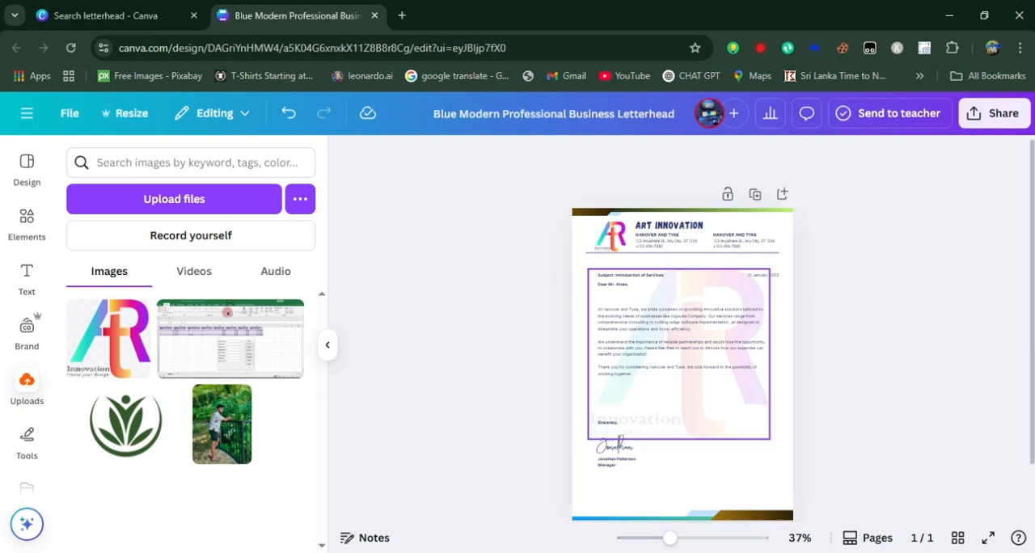
{"action": "left_click", "coordinate": [692, 397]}
{"action": "left_click", "coordinate": [789, 157]}
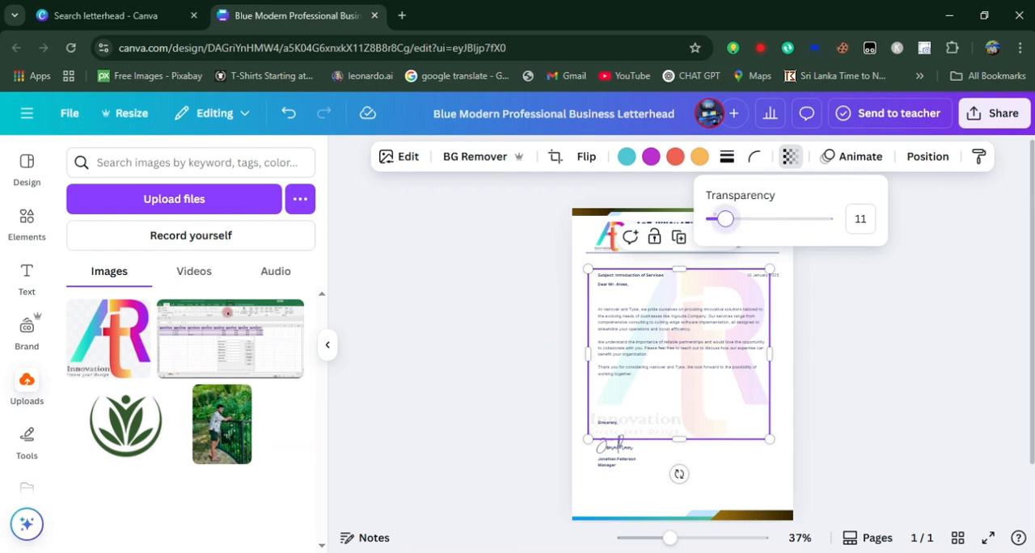
{"action": "left_click_drag", "start_coordinate": [725, 218], "coordinate": [717, 219]}
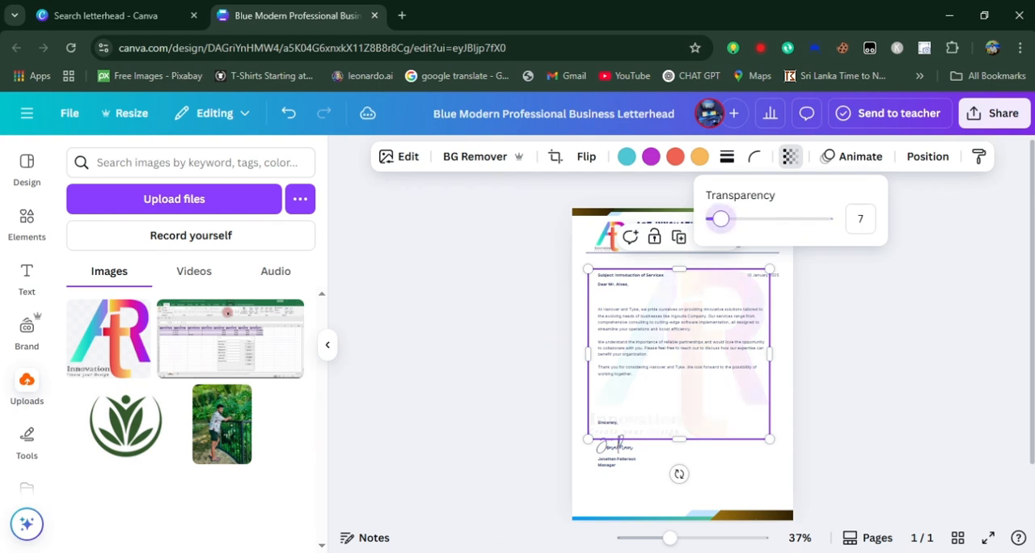
{"action": "left_click", "coordinate": [865, 340]}
{"action": "left_click", "coordinate": [865, 340]}
{"action": "scroll", "coordinate": [683, 340], "scroll_direction": "down", "scroll_amount": 3}
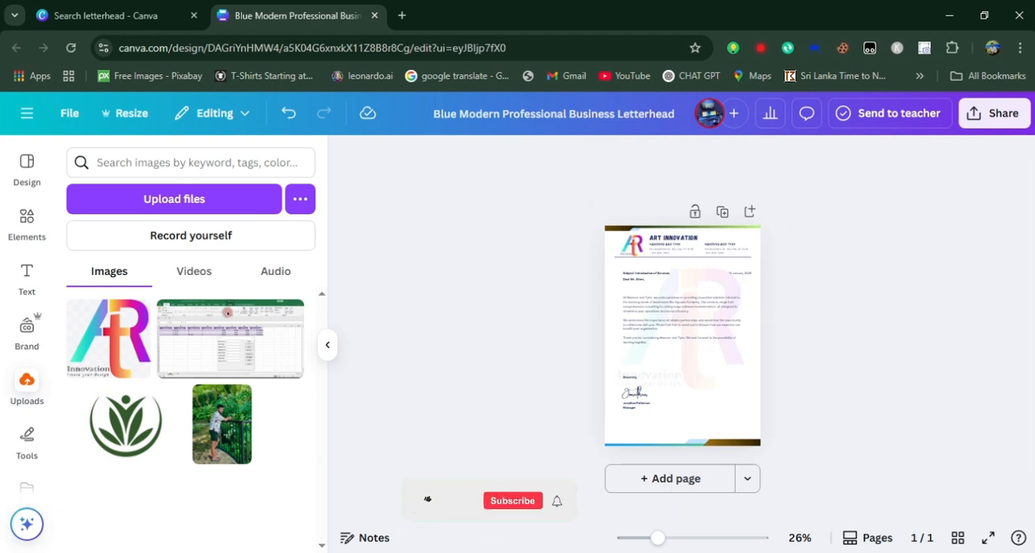
Open the design's download settings and show the available file types
{"action": "left_click", "coordinate": [995, 114]}
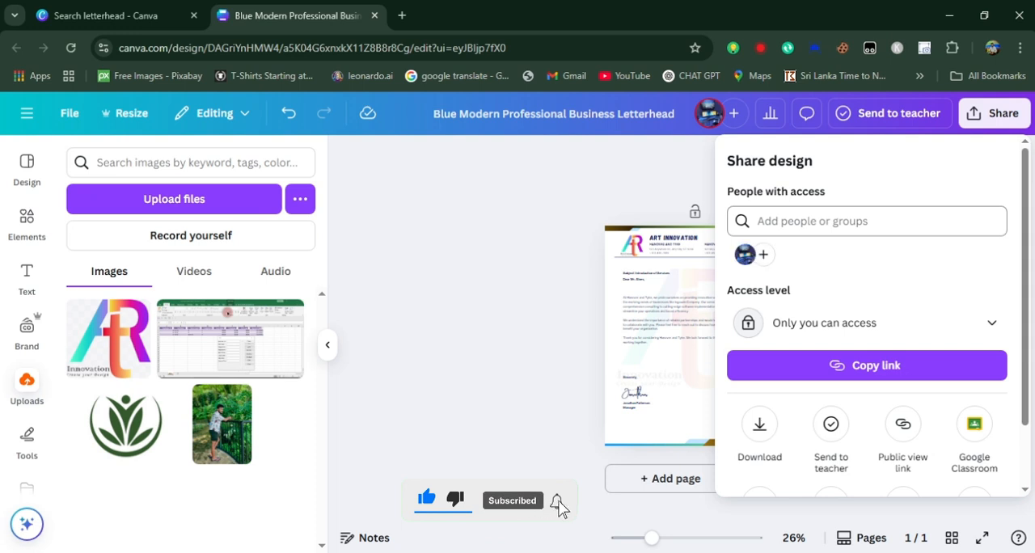
{"action": "left_click", "coordinate": [760, 424]}
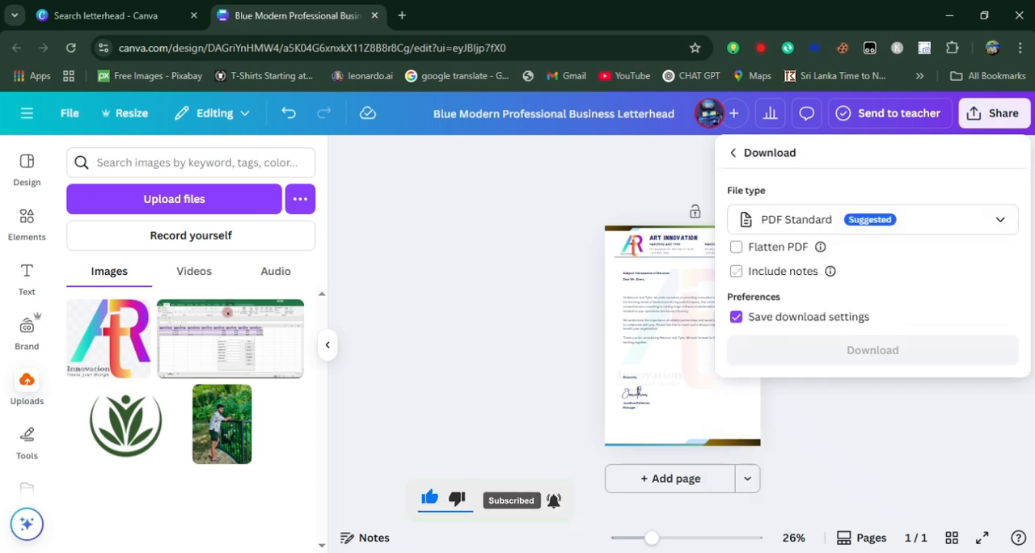
{"action": "left_click", "coordinate": [873, 220]}
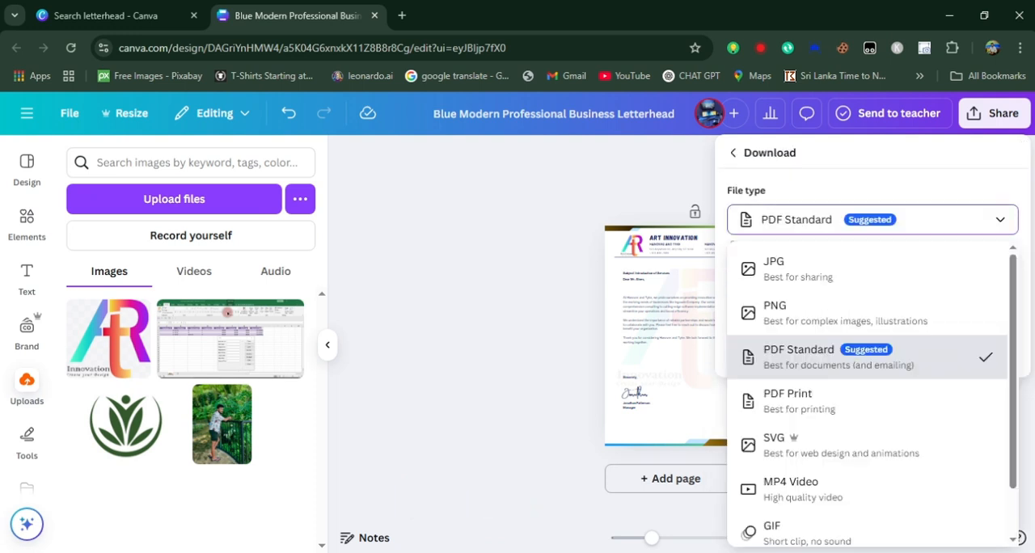